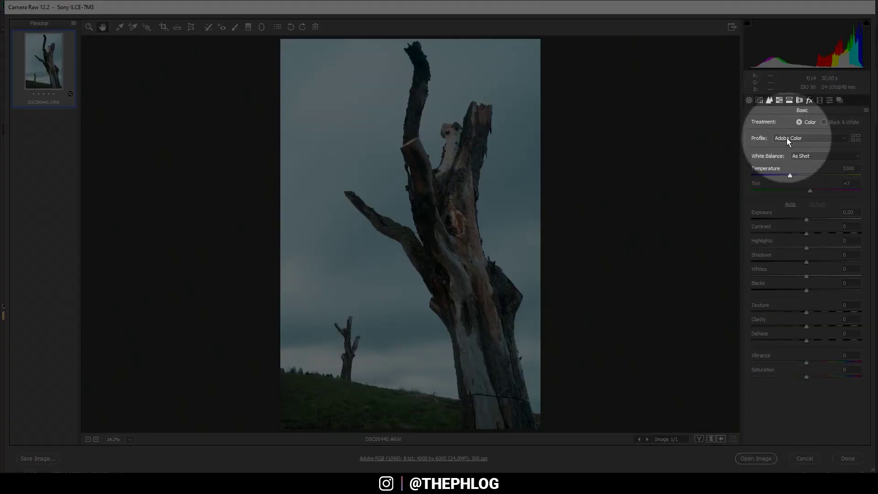
Step: Switch the profile to Adobe Standard and the white balance to Cloudy
left_click(787, 138)
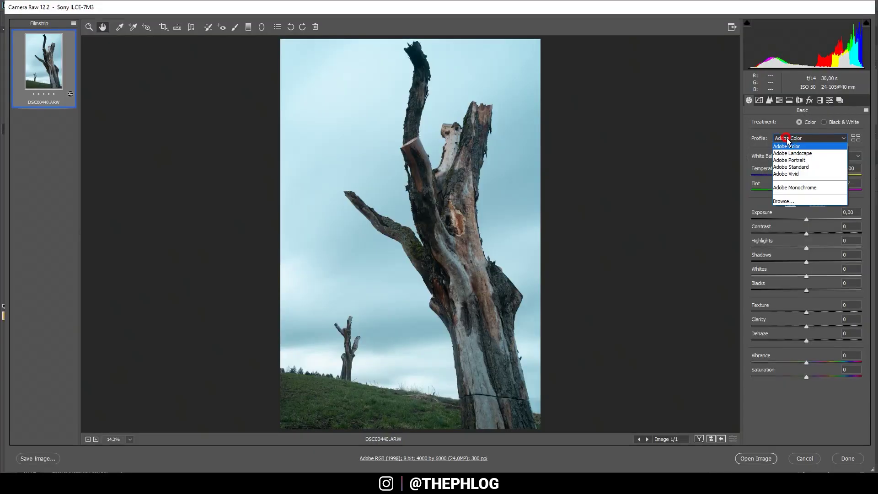
left_click(789, 169)
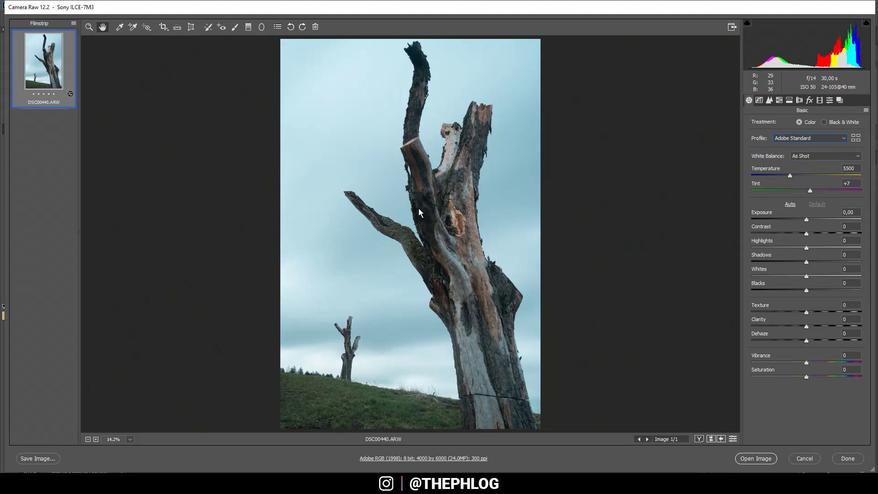
left_click(814, 157)
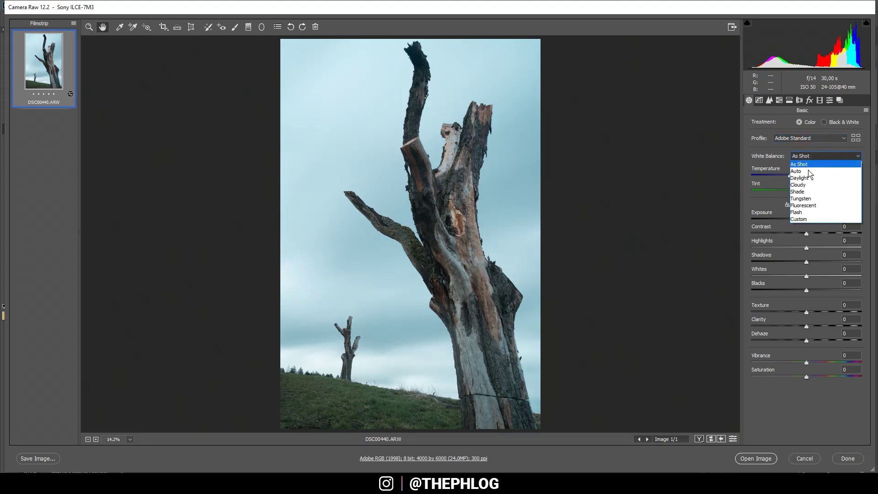
left_click(805, 185)
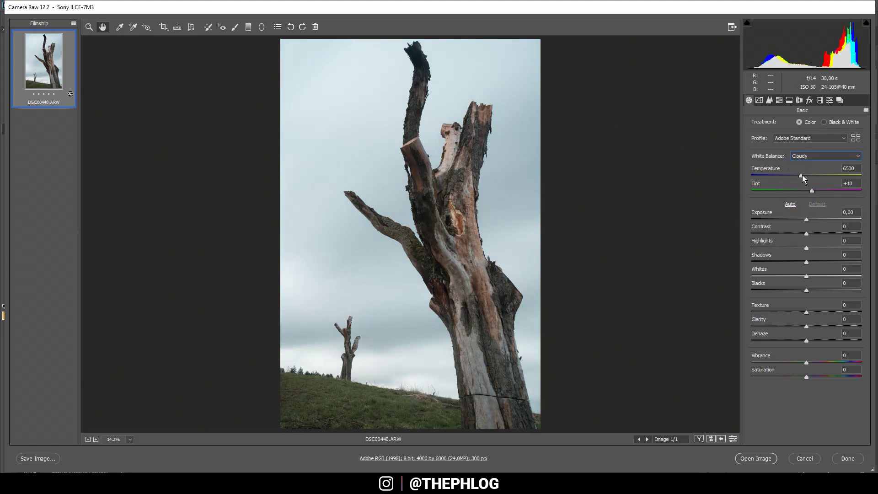
Step: Set Temperature to 5350 and lower Exposure to about -1.30
key("Tab")
left_click_drag(800, 177, 786, 177)
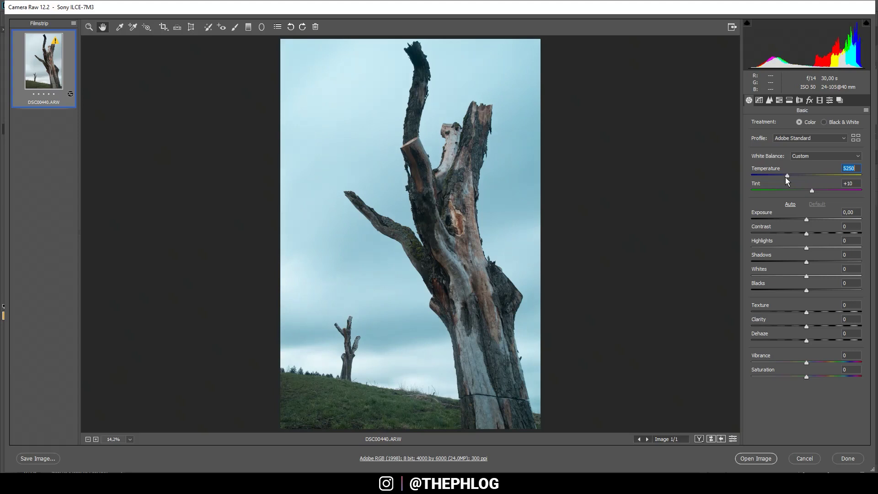
left_click_drag(785, 178, 786, 178)
left_click_drag(806, 220, 792, 220)
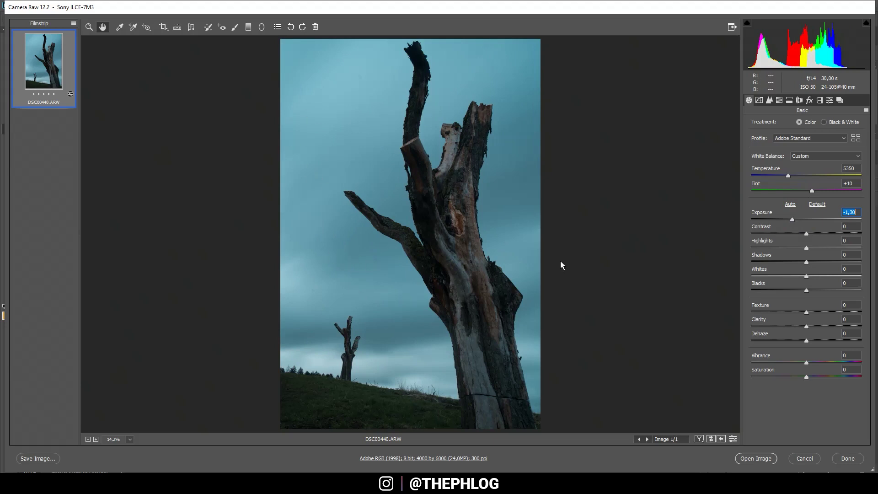
Step: Raise Shadows to +41, Whites to +14, Texture to +5 and Clarity to +18
key("Tab")
key("Tab")
left_click_drag(805, 262, 816, 264)
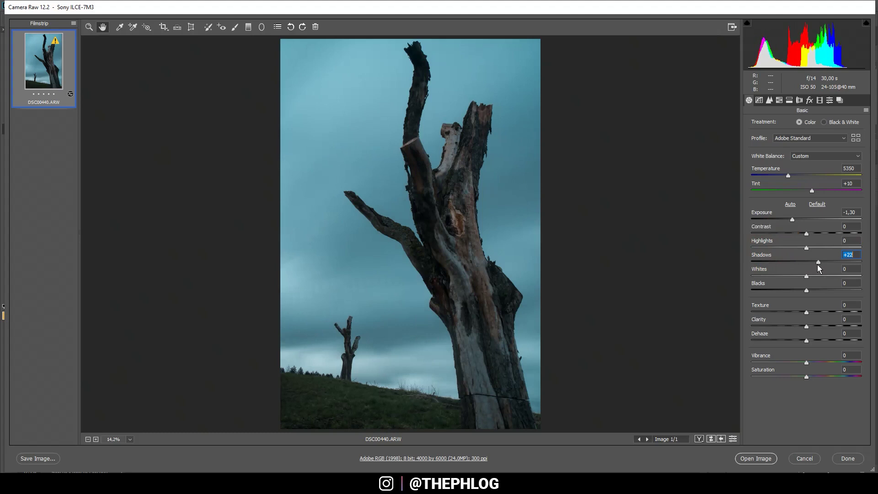
left_click_drag(818, 264, 829, 265)
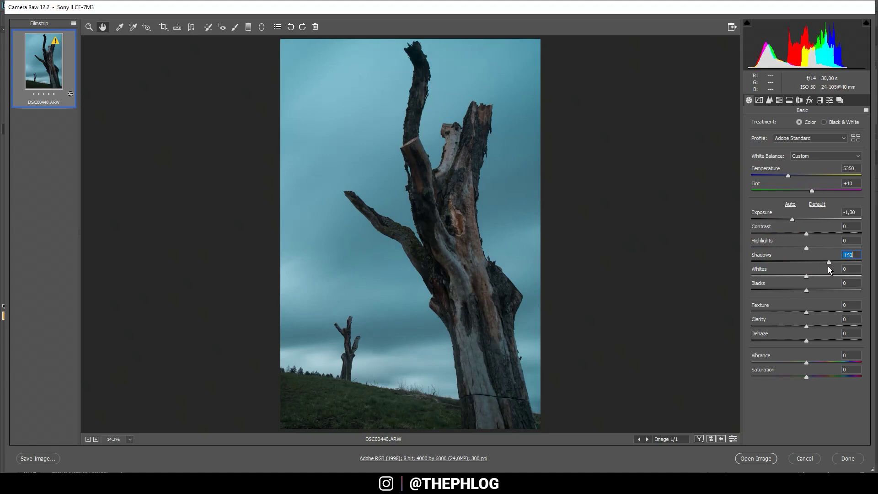
key("Tab")
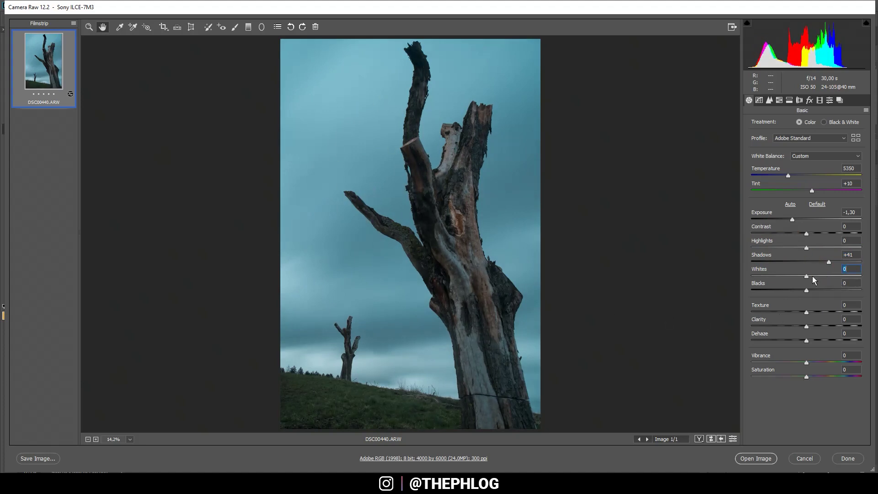
mouse_move(808, 276)
left_mouse_down()
mouse_move(824, 276)
mouse_move(815, 276)
left_mouse_up()
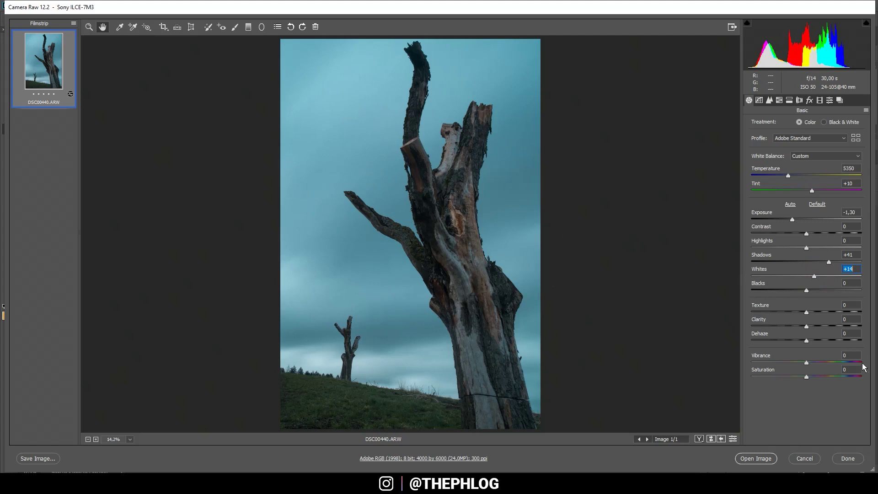
left_click_drag(806, 314, 810, 315)
left_click_drag(808, 325, 817, 328)
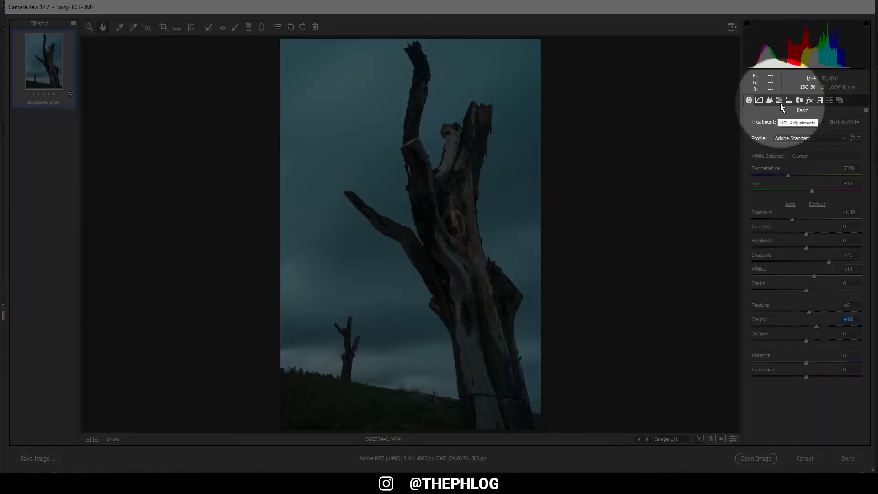
Step: In HSL, shift Greens hue to -19 and Yellows to -18, and desaturate Greens to -40
left_click(780, 100)
left_click(801, 202)
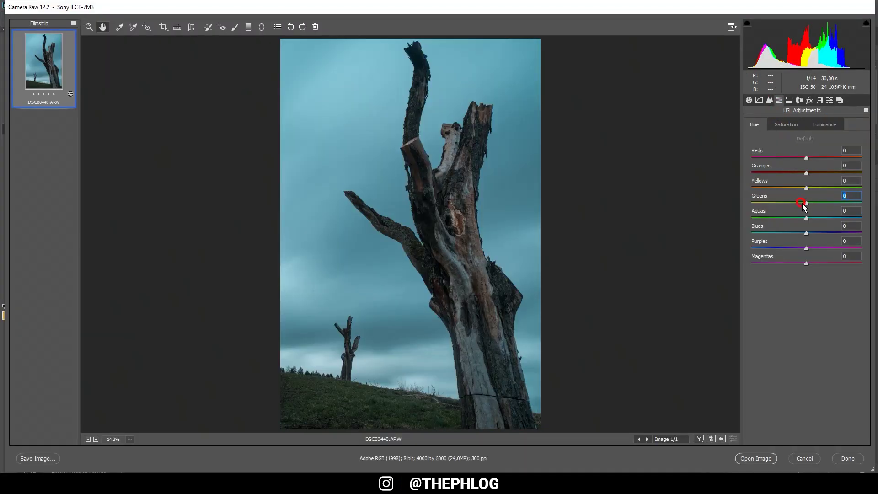
left_click_drag(807, 207, 682, 205)
left_click_drag(806, 188, 779, 188)
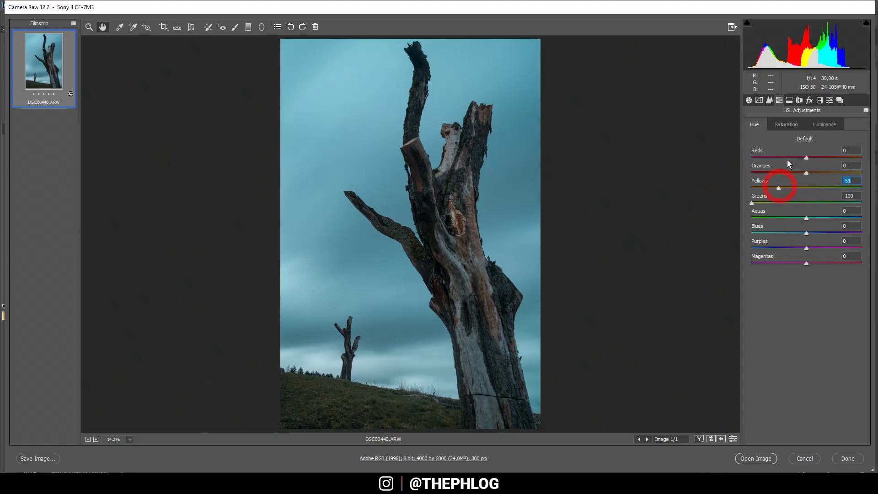
left_click(783, 124)
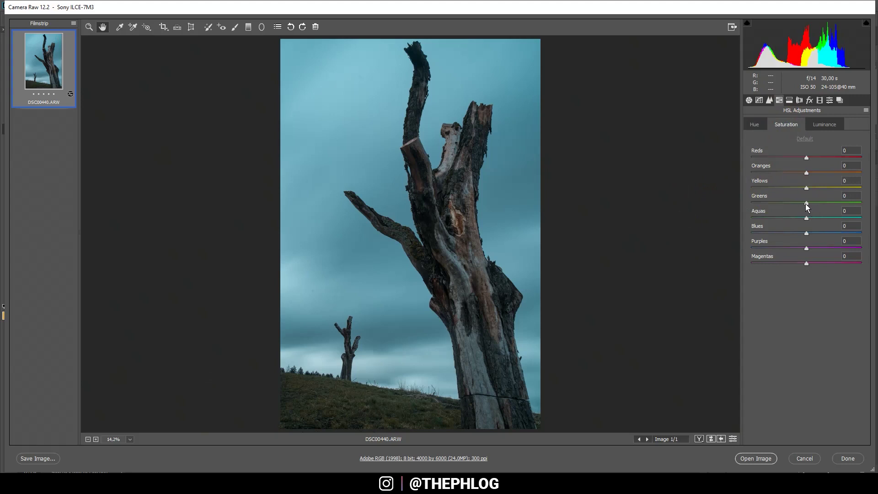
left_click_drag(806, 203, 796, 204)
left_click_drag(778, 204, 785, 204)
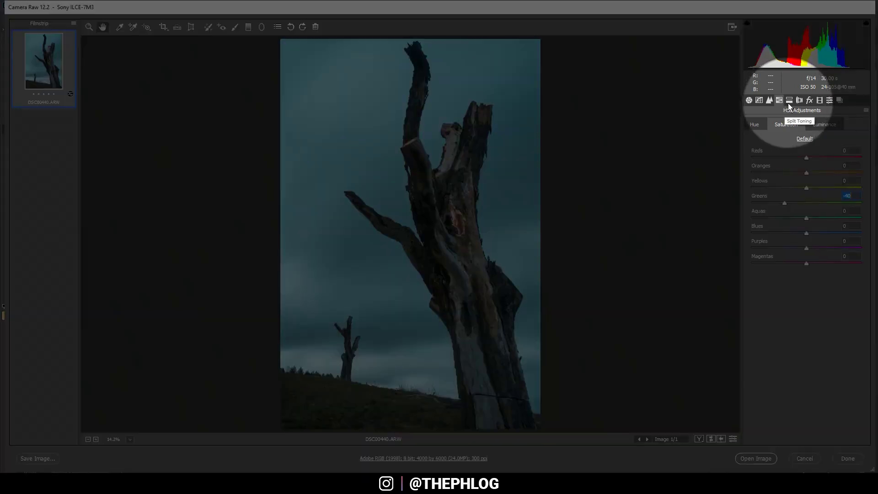
Step: Tint the shadows blue in Split Toning with Hue 213 and Saturation 13
left_click(789, 102)
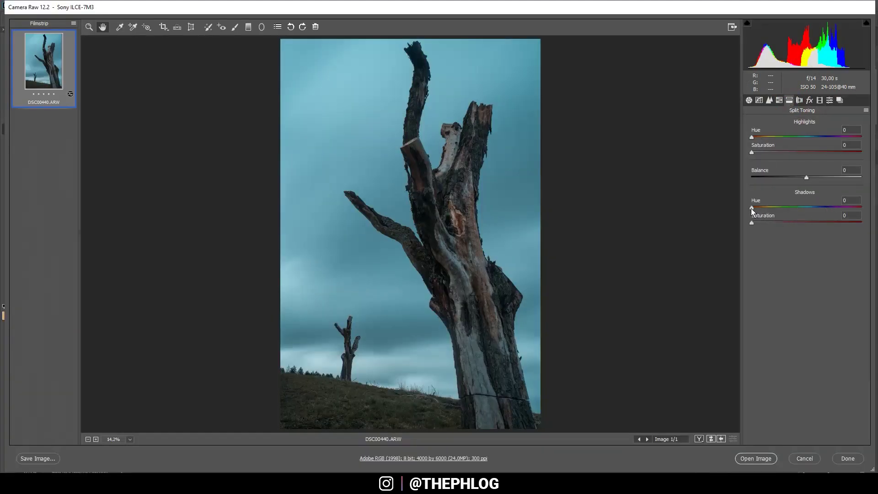
left_click_drag(752, 209, 815, 213)
left_click_drag(752, 223, 763, 222)
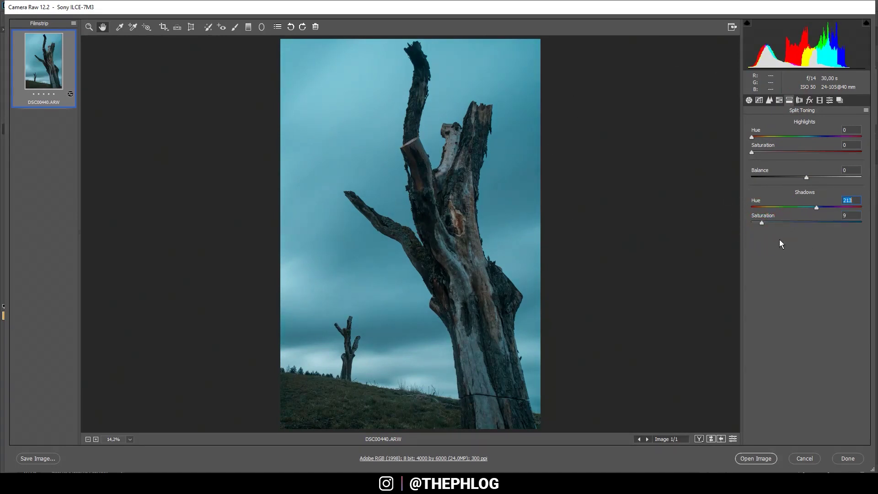
left_click_drag(762, 223, 765, 224)
Step: Set sharpening to Amount 48, Radius 0,5, Detail 100, Masking 50, and open the image in Photoshop
left_click(770, 102)
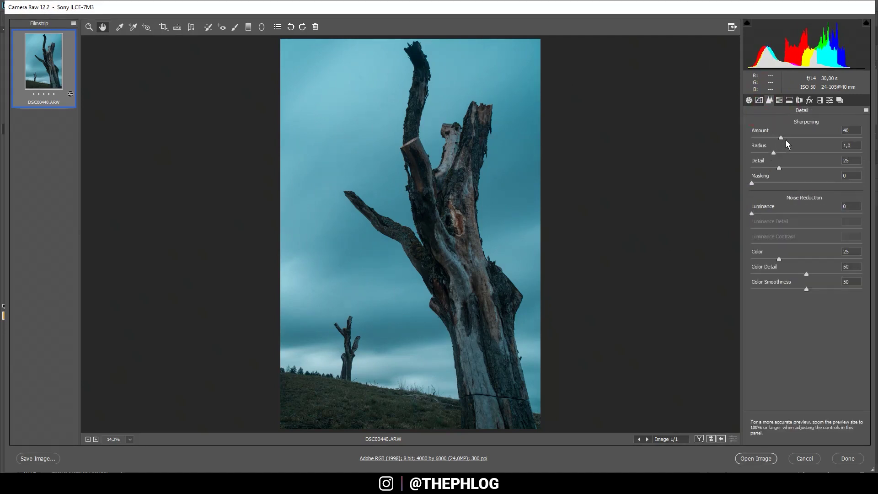
left_click_drag(783, 139, 726, 152)
left_click_drag(781, 170, 865, 170)
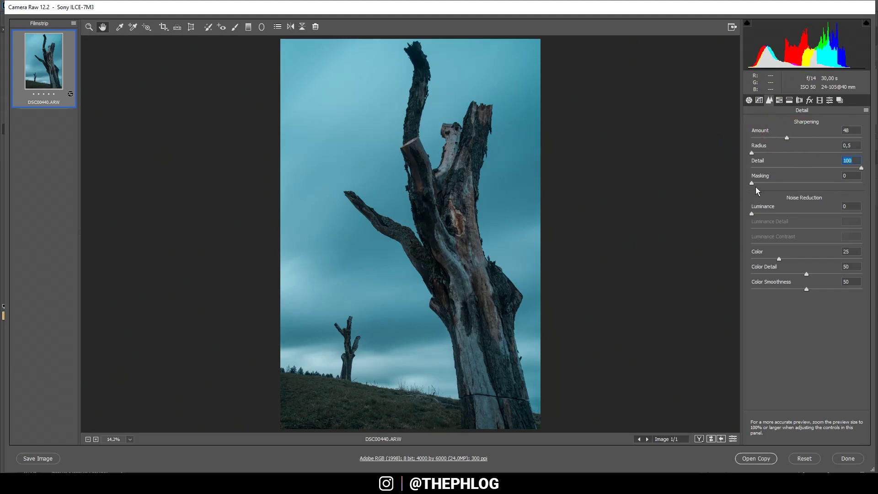
left_click_drag(756, 188, 807, 188)
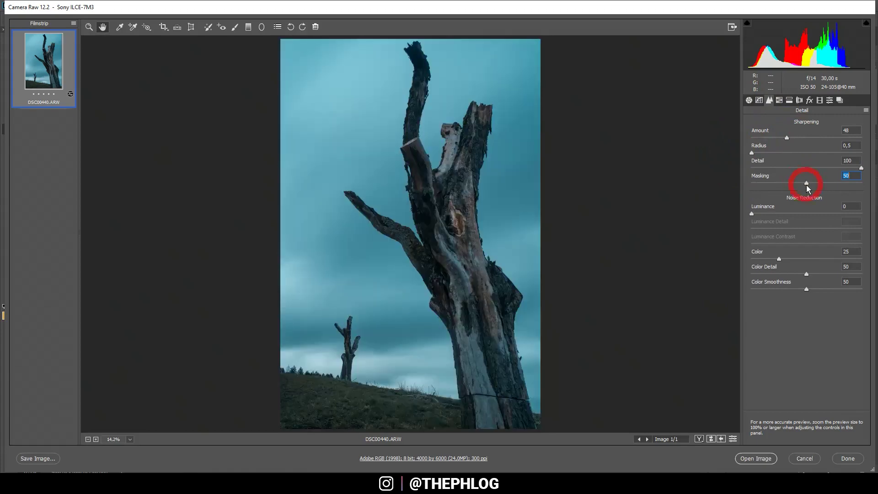
left_click(764, 458)
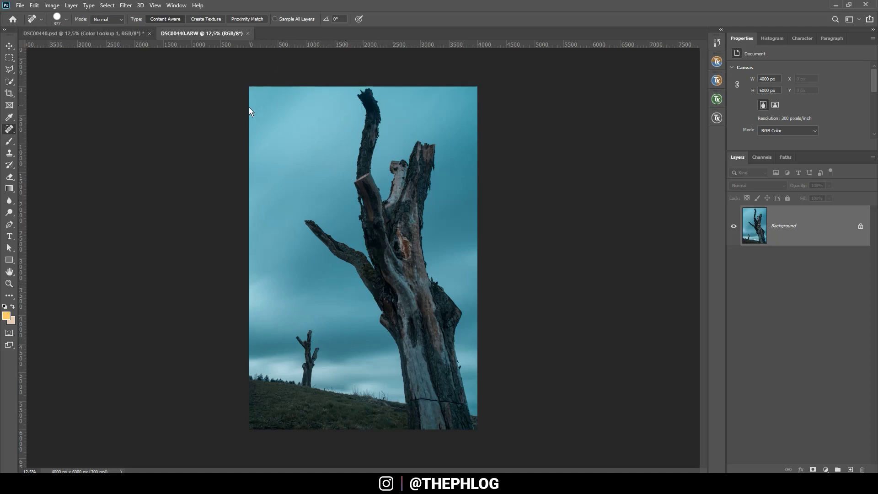
Step: Quick-select the sky on both sides of the tree trunk down to the grass line
left_click(9, 84)
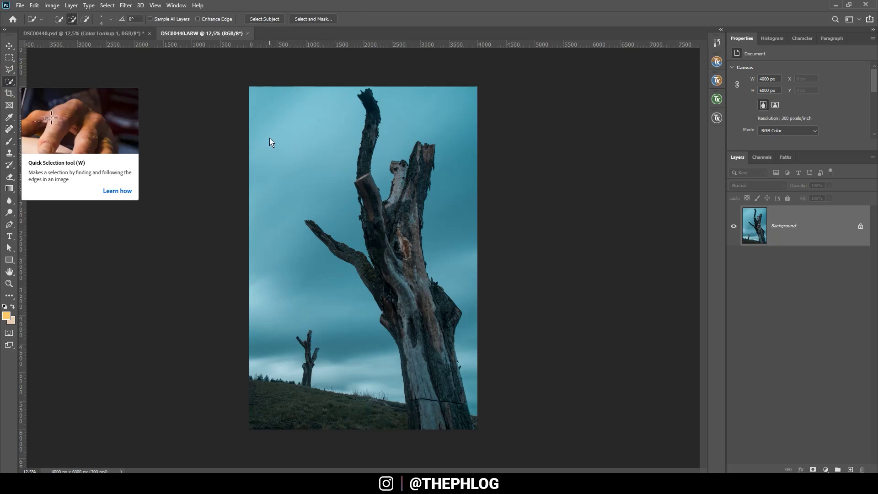
left_click_drag(310, 111, 265, 167)
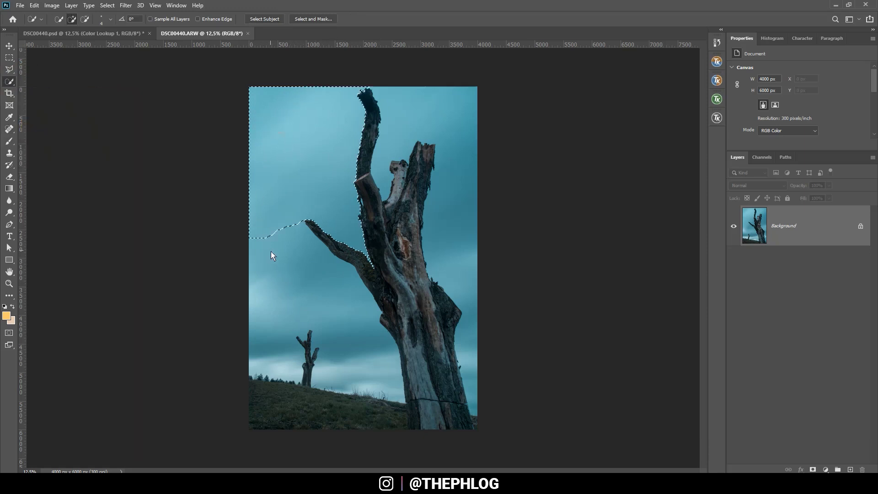
left_click_drag(271, 254, 304, 284)
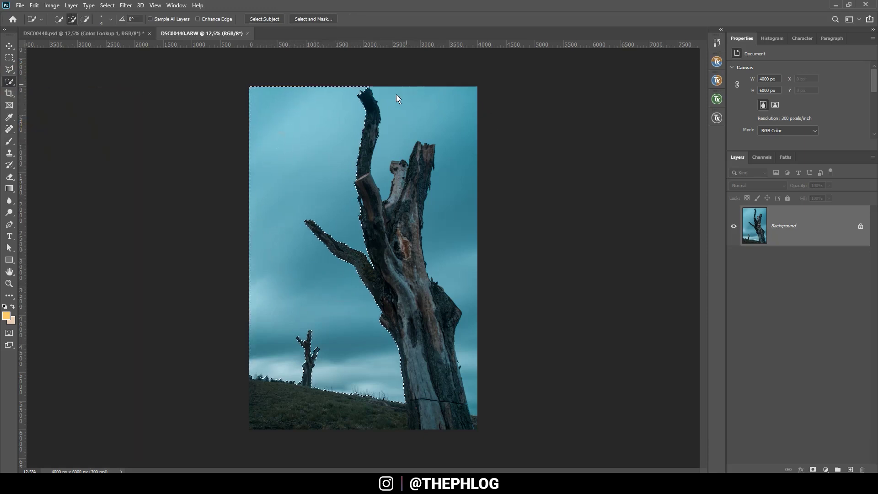
left_click_drag(396, 95, 394, 132)
mouse_move(447, 100)
left_mouse_down()
mouse_move(459, 104)
mouse_move(469, 292)
left_mouse_up()
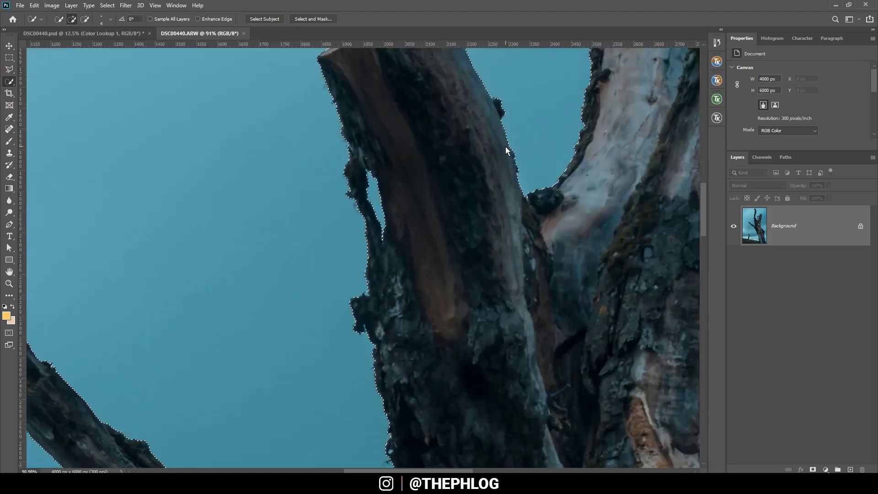
Step: Fit the photo on screen and add a layer mask from the selection
scroll(506, 146, "up", 3)
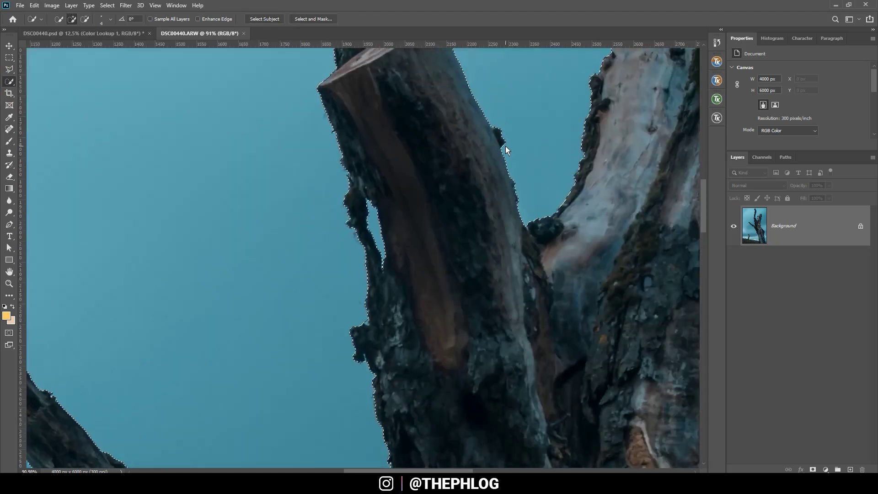
scroll(506, 152, "down", 5)
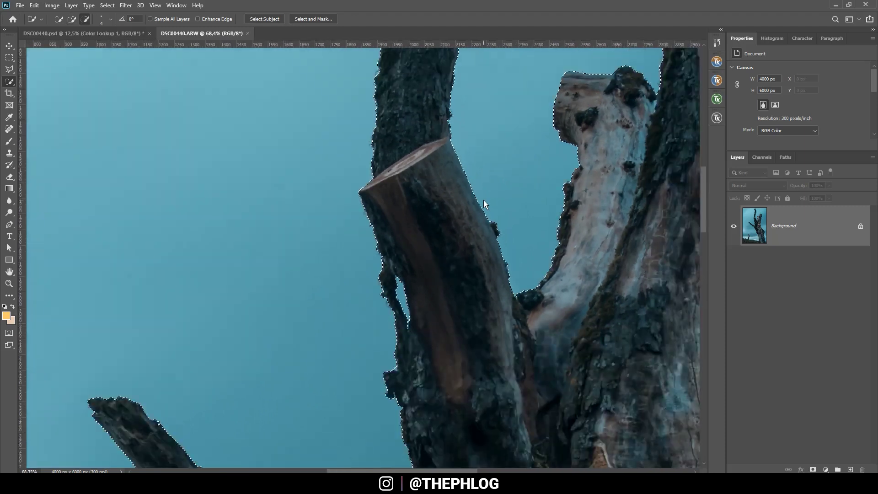
key("ctrl+0")
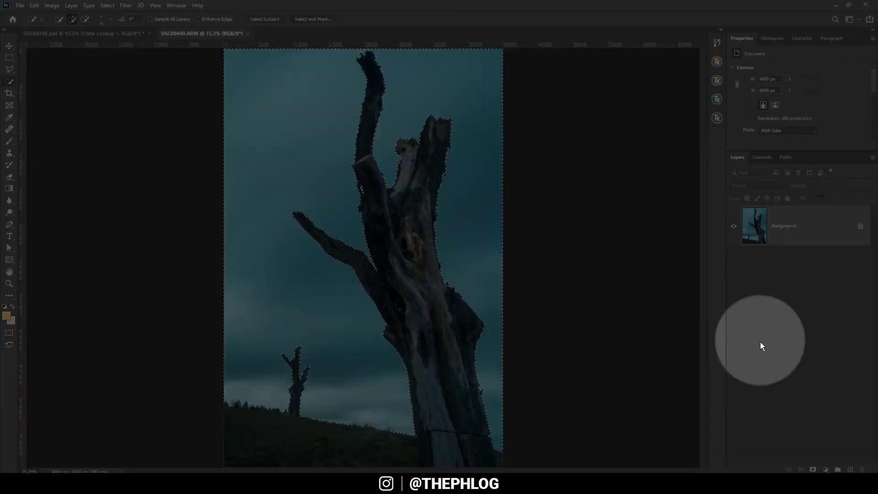
left_click(813, 468)
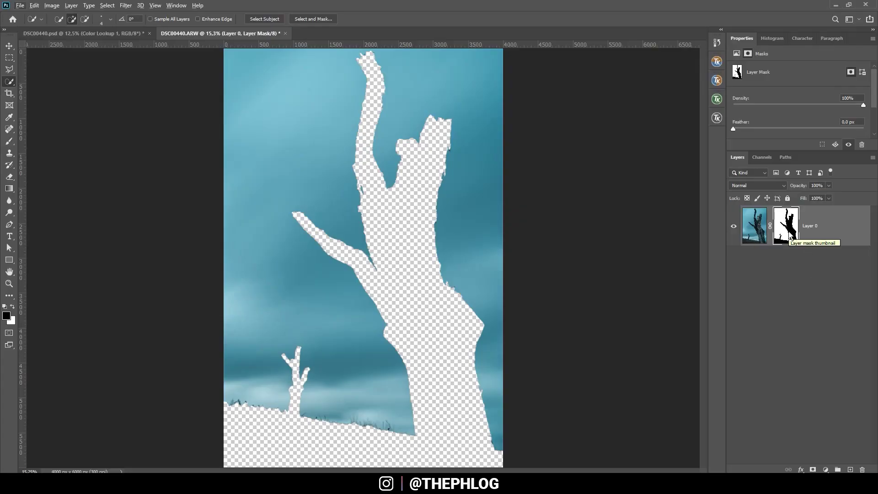
Step: Invert the mask and place the starry sky beneath the tree layer, shifted upward
key("ctrl+i")
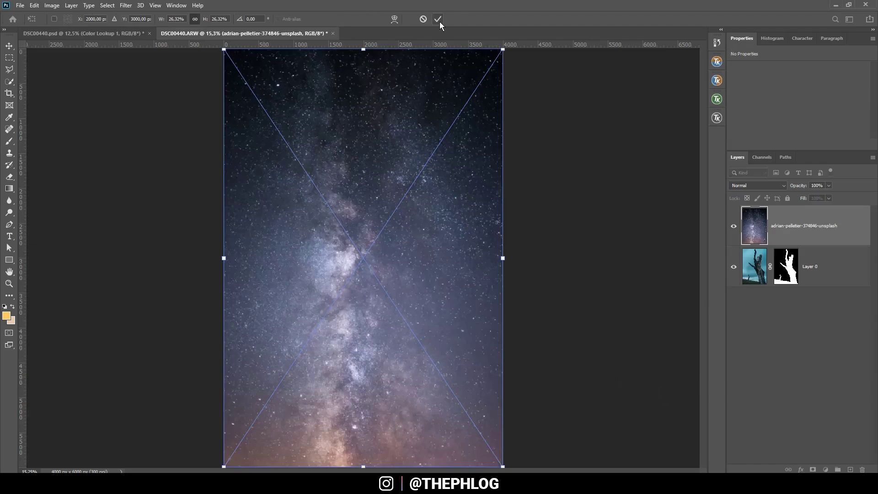
left_click(439, 21)
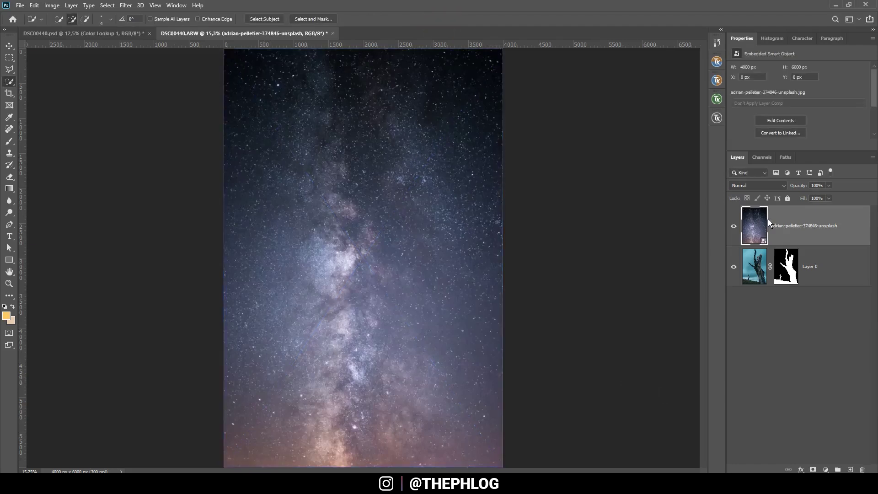
left_click_drag(768, 223, 769, 297)
scroll(344, 316, "down", 1)
key("v")
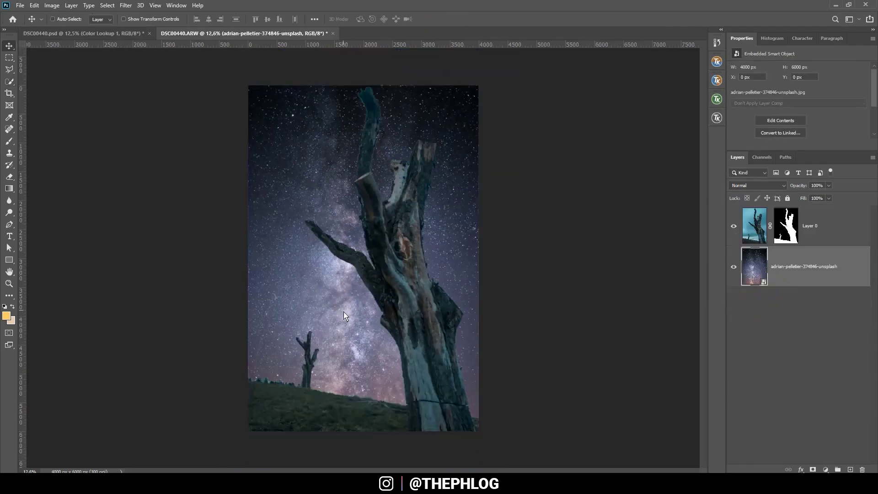
left_click_drag(344, 315, 338, 263)
Step: Rotate the starry sky layer by about 3.7° with Free Transform
key("ctrl+t")
left_click_drag(489, 380, 452, 391)
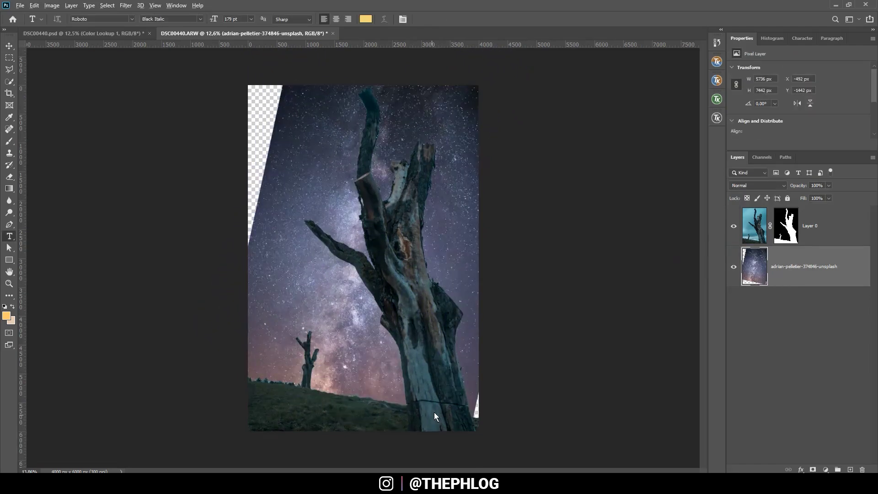
scroll(434, 412, "up", 4)
scroll(459, 404, "down", 3)
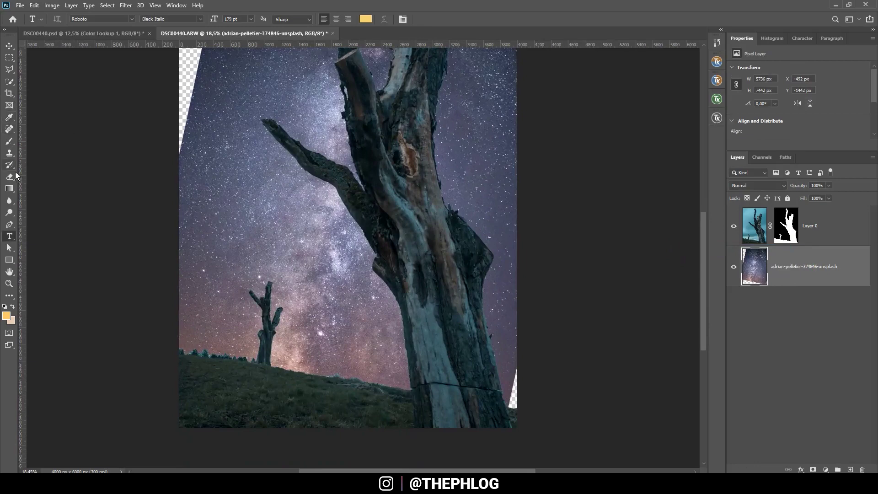
Step: Fill in the transparent wedge of sky left by the rotation
left_click(9, 153)
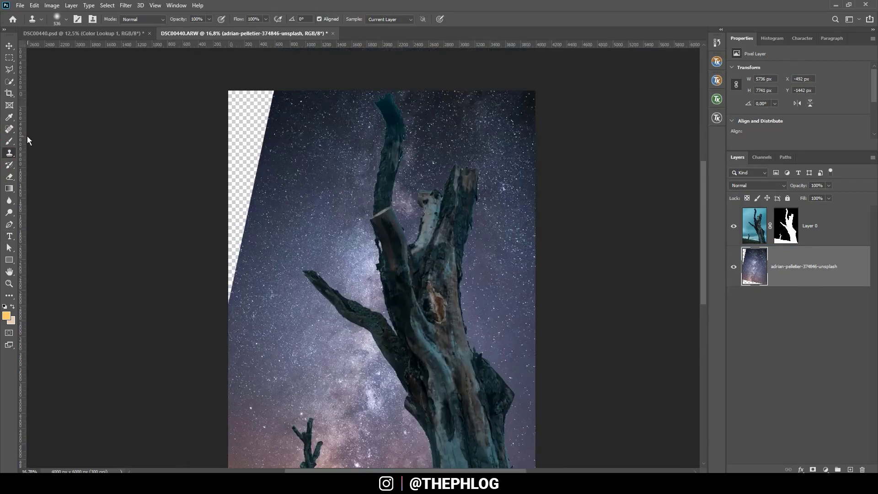
left_click(9, 129)
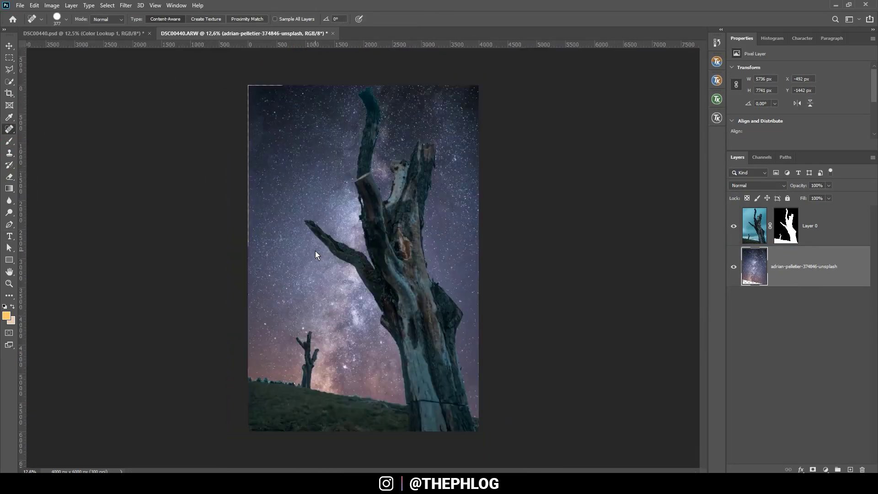
scroll(315, 247, "up", 2)
scroll(323, 208, "down", 1)
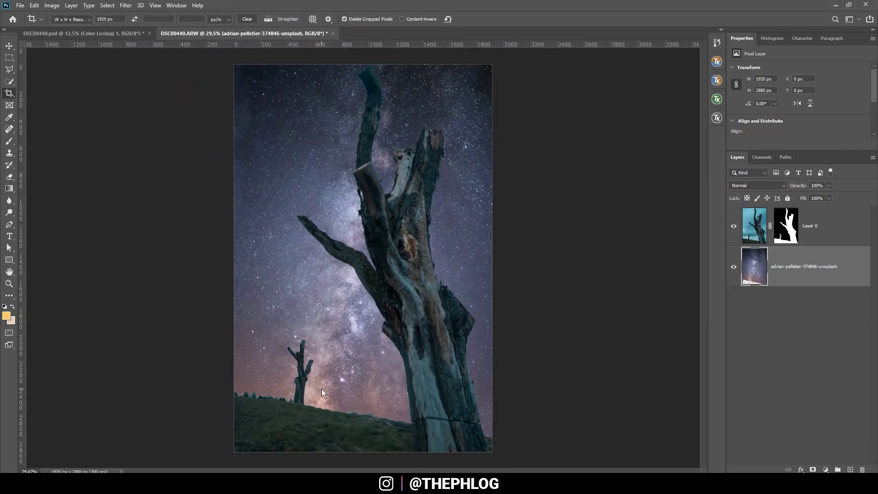
left_click(824, 211)
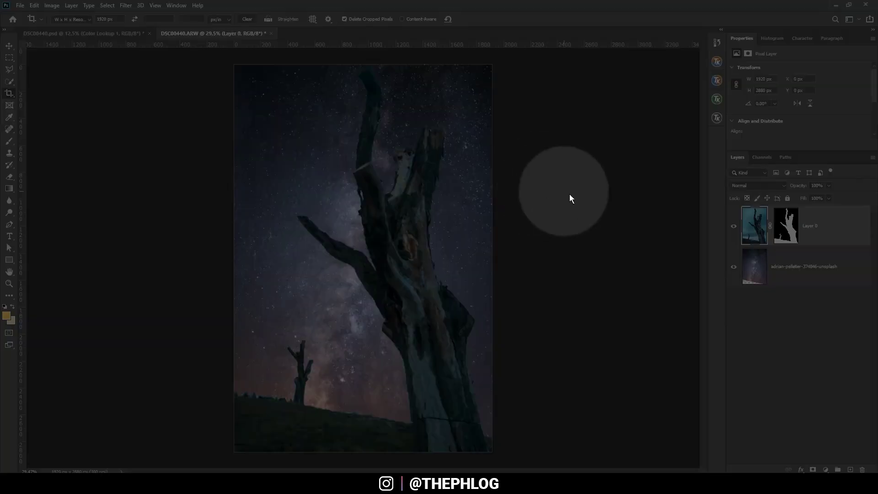
Step: Add a Curves adjustment clipped to the tree layer and pull the RGB curve down slightly
left_click(826, 470)
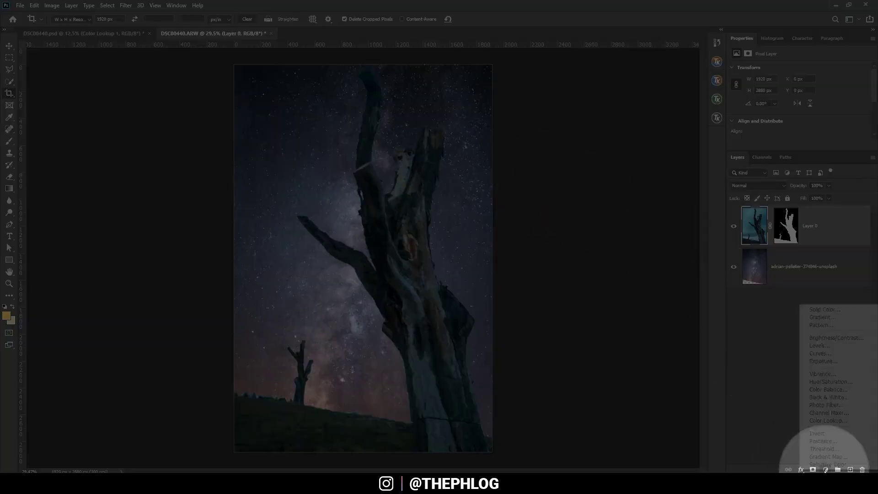
left_click(820, 353)
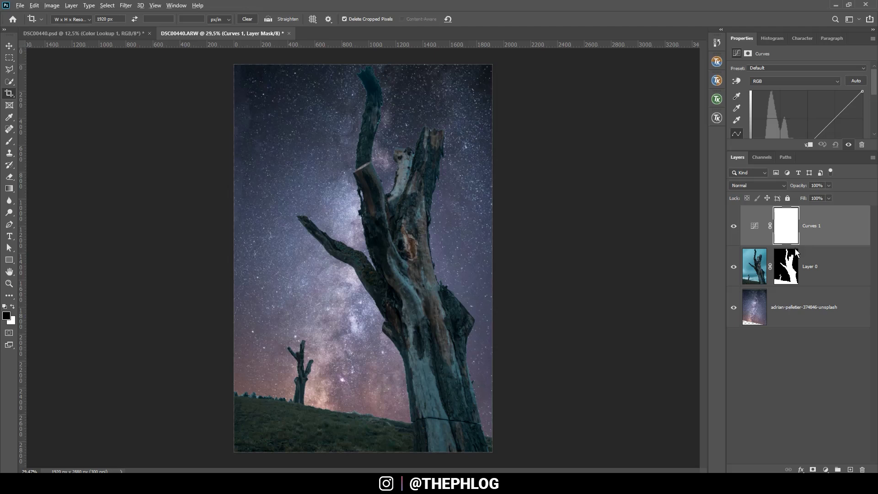
left_click(796, 248, "alt")
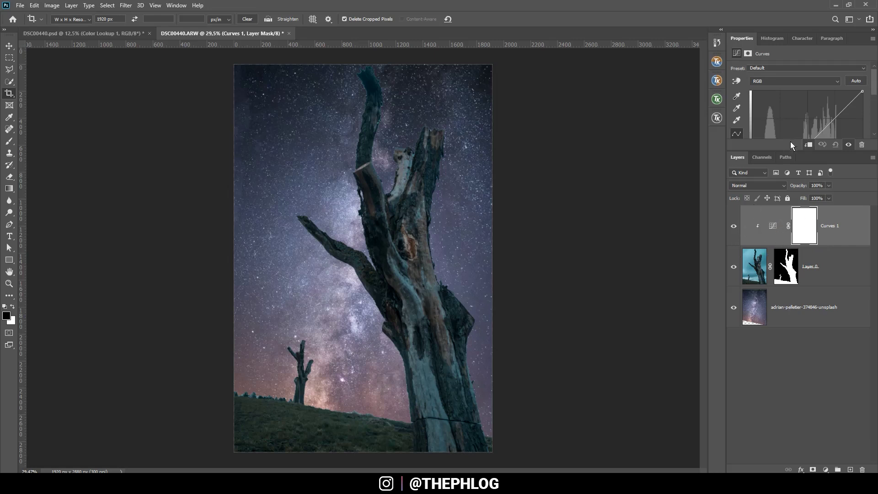
left_click_drag(788, 152, 787, 228)
left_click_drag(808, 145, 813, 150)
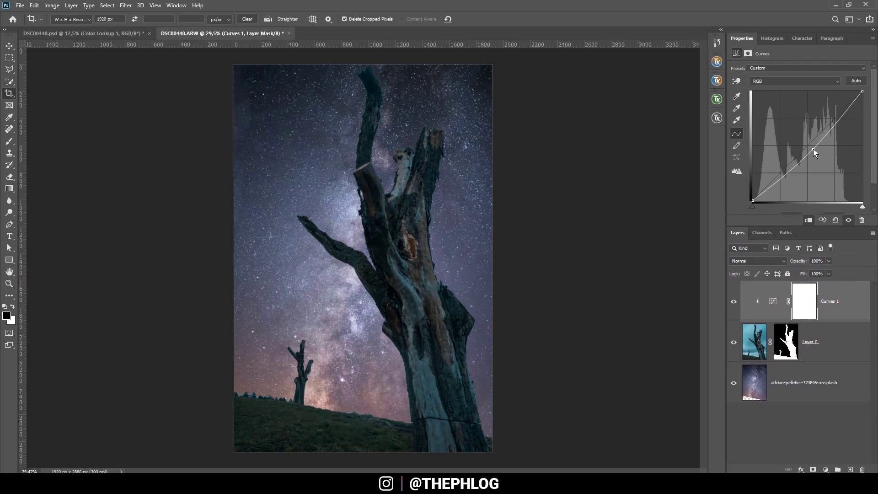
Step: Adjust the curve's Blue channel and compare the result with the adjustment hidden and shown
left_click(788, 83)
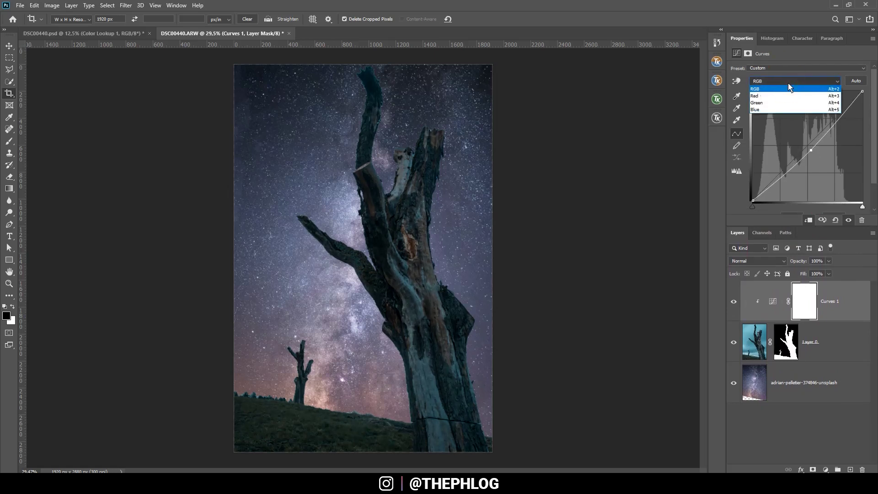
left_click(783, 110)
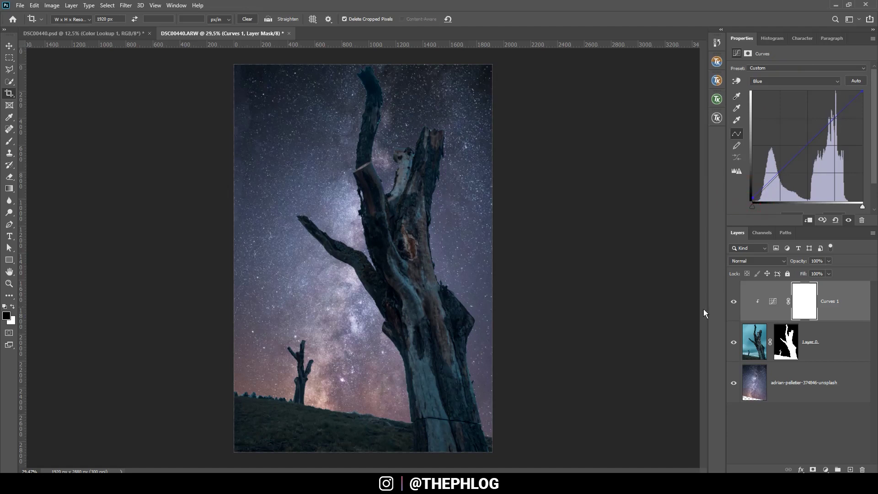
left_click(734, 299)
left_click(734, 300)
left_click(733, 300)
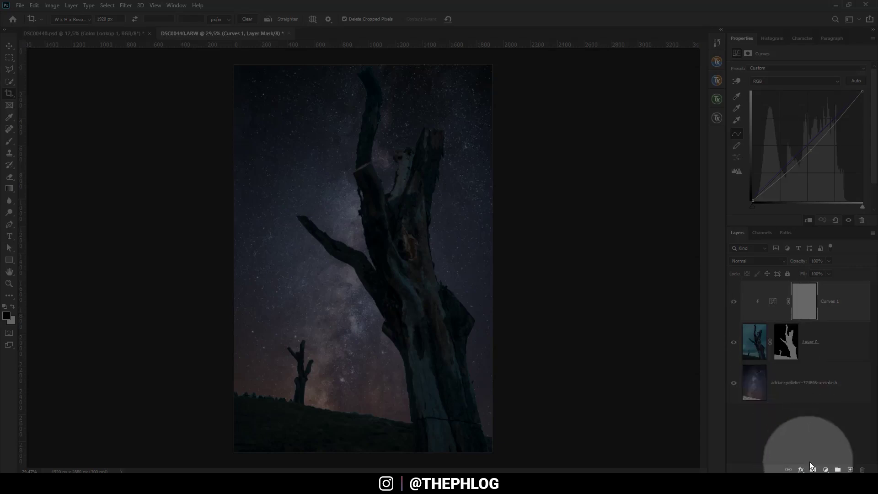
left_click(825, 470)
Step: Add a Vibrance adjustment clipped to the tree layer with Vibrance at -40
left_click(828, 371)
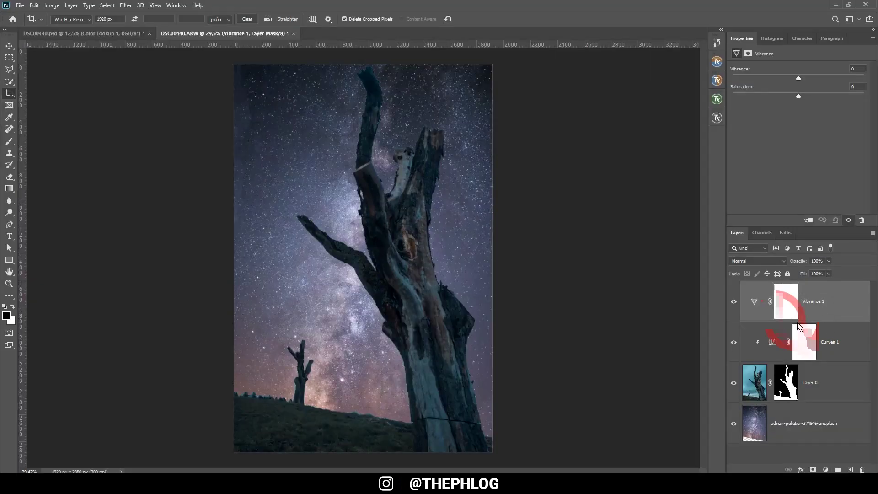
left_click(798, 322, "alt")
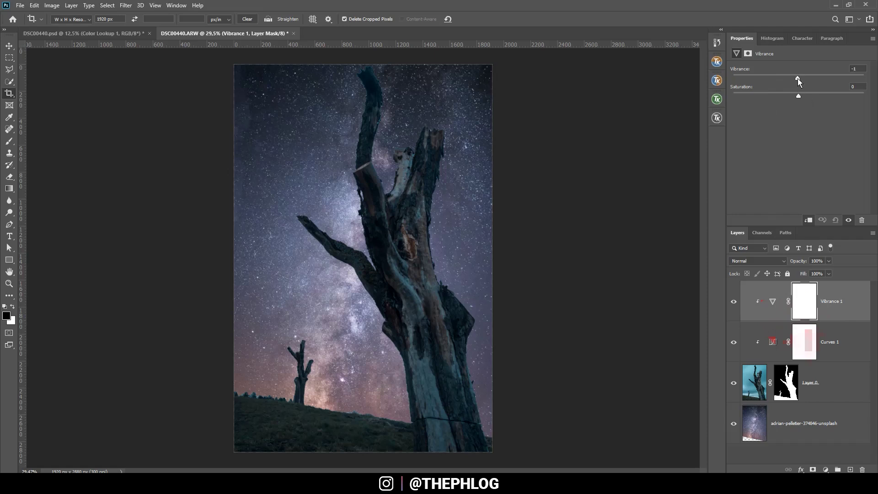
left_click_drag(798, 78, 773, 78)
Step: Add a new Overlay-mode layer above the starry sky layer
left_click(761, 414)
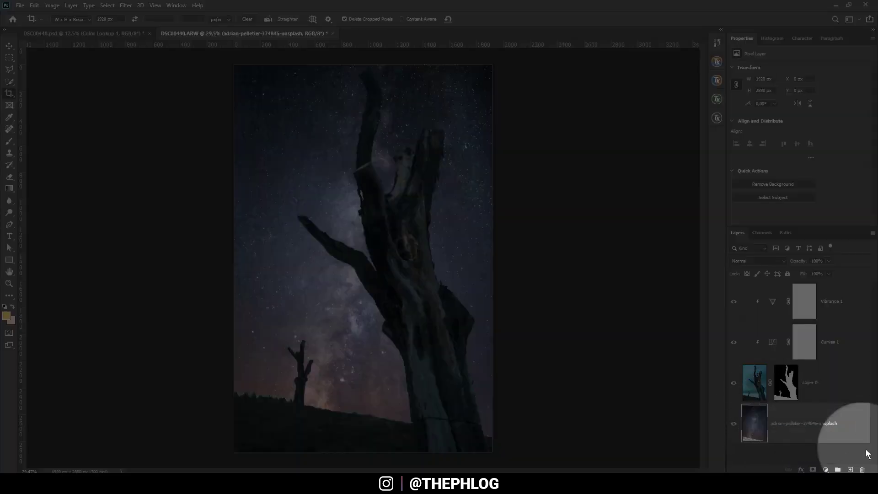
left_click(851, 469)
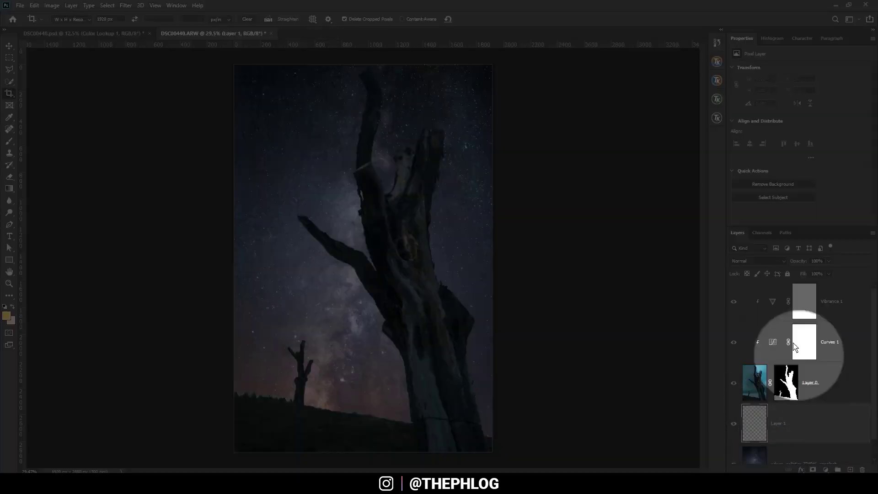
left_click(768, 261)
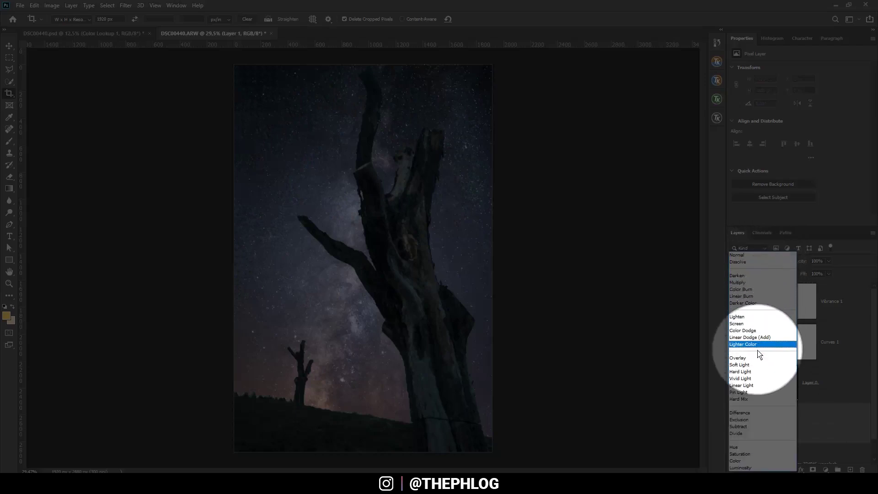
left_click(758, 359)
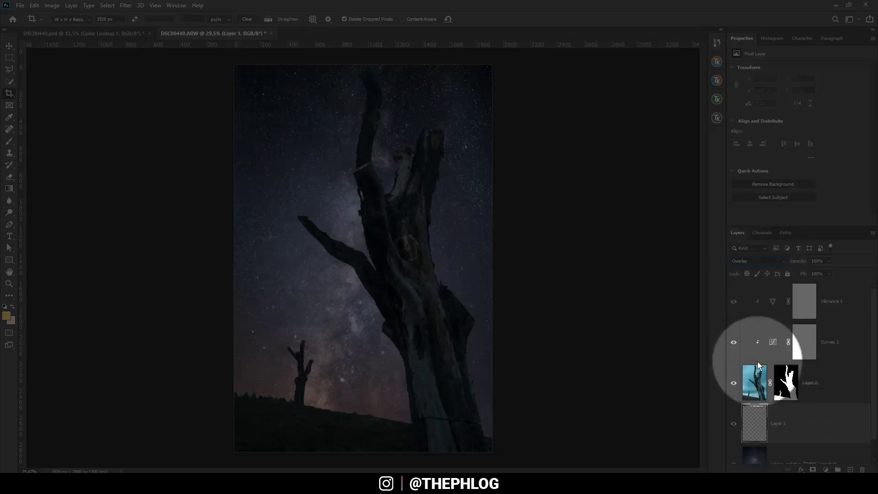
Step: Set up the Brush with a light tan foreground colour at 18% opacity
left_click(10, 141)
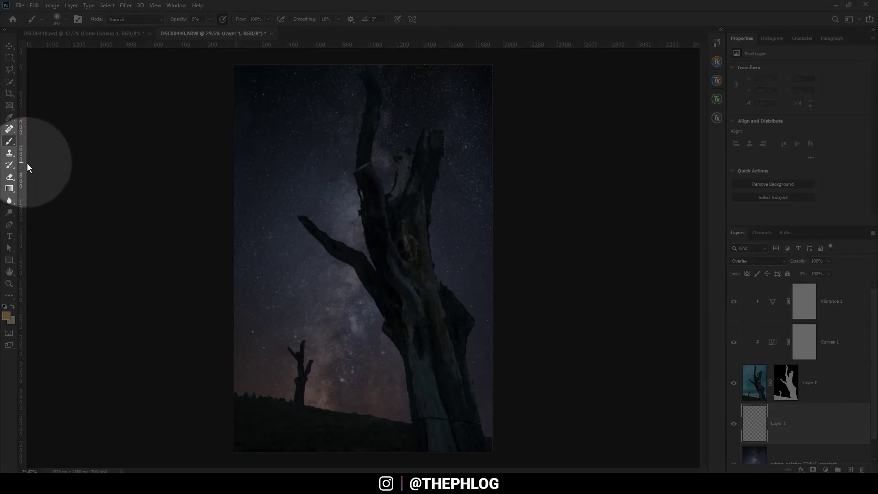
left_click(6, 315)
left_click_drag(587, 80, 573, 62)
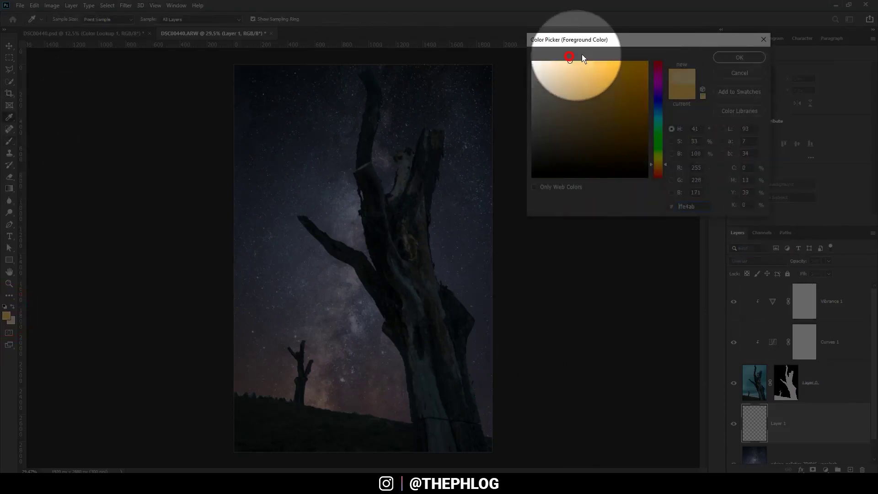
left_click(739, 57)
left_click(210, 19)
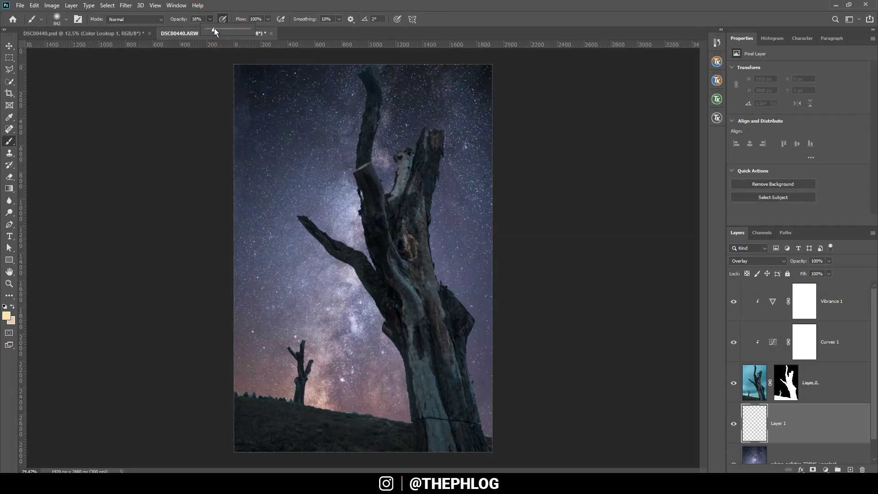
left_click(214, 28)
Step: Paint soft warm dabs above the horizon, varying brush size between about 958 and 1731 px
left_click_drag(348, 330, 407, 339)
left_click(358, 402)
left_click(373, 403)
left_click(382, 407)
left_click(400, 413)
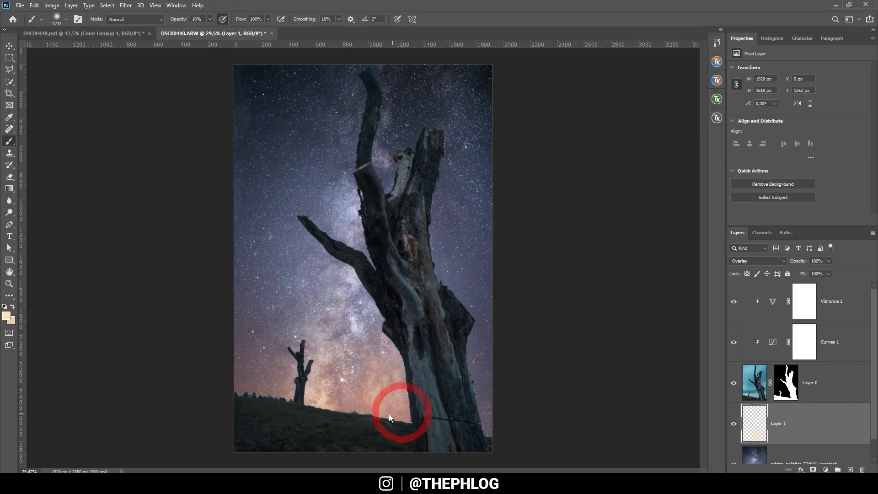
left_click(315, 419)
left_click_drag(307, 408, 256, 408)
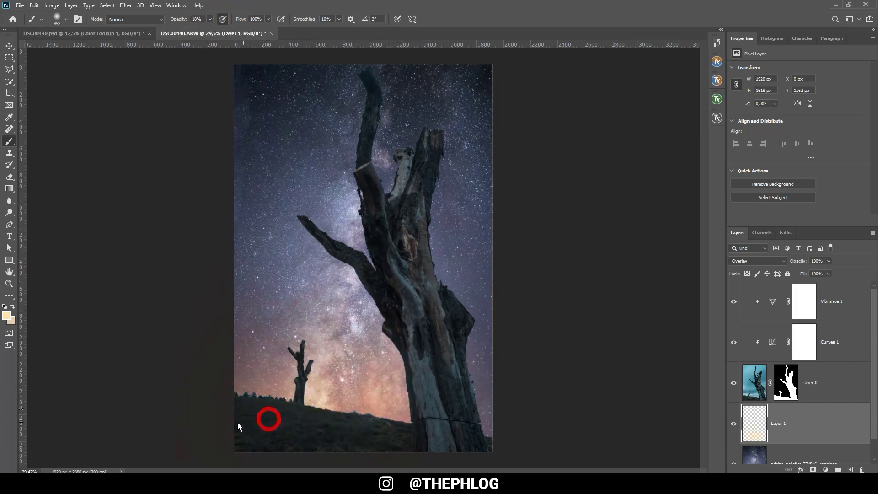
left_click(491, 442)
left_click(425, 418)
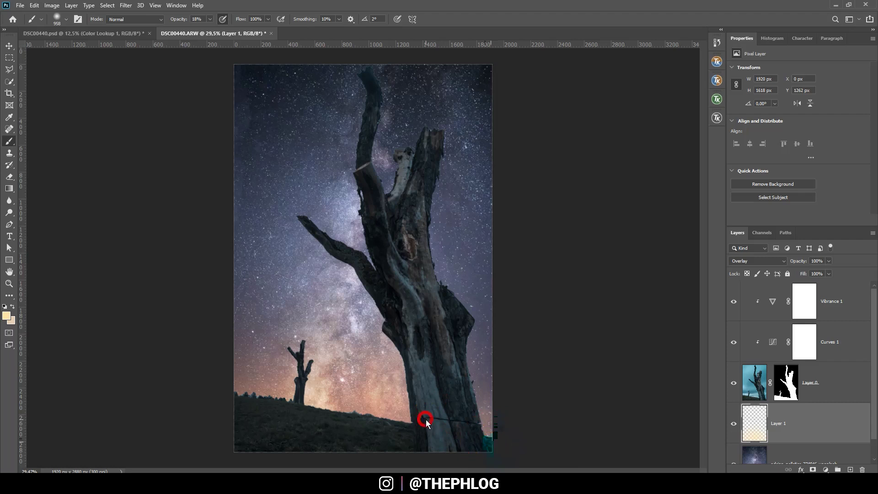
left_click(403, 396)
mouse_move(343, 380)
left_mouse_down()
mouse_move(388, 393)
mouse_move(351, 392)
left_mouse_up()
left_click(362, 379)
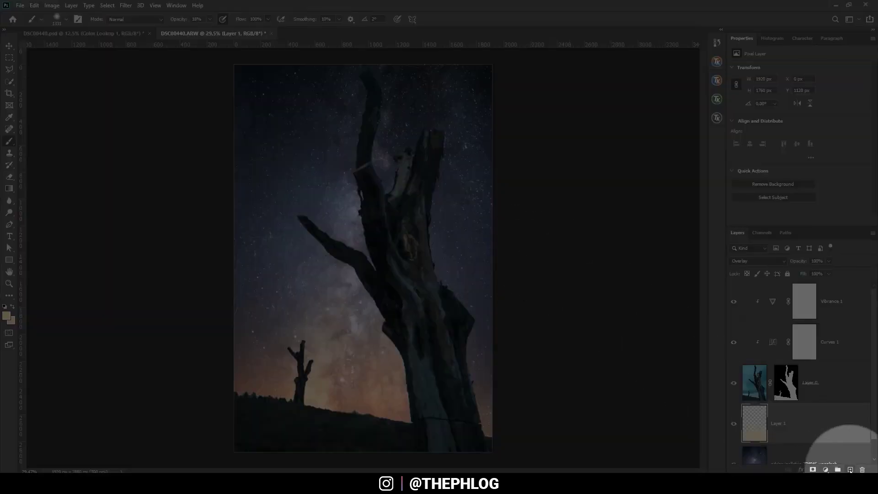
Step: Add a new layer set to Hard Light blending
left_click(850, 469)
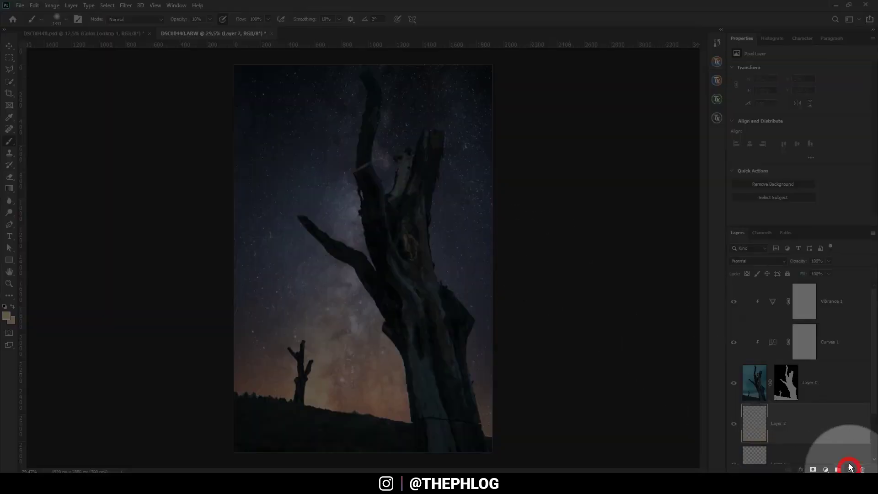
left_click(758, 261)
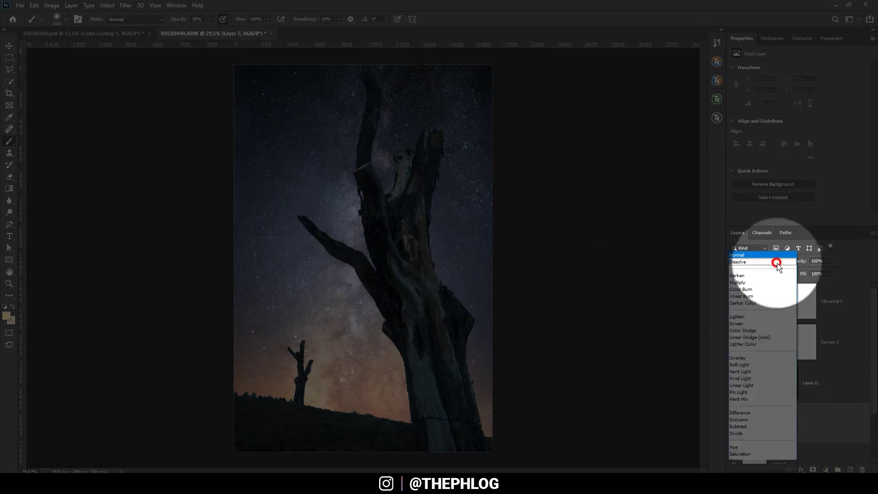
left_click(759, 371)
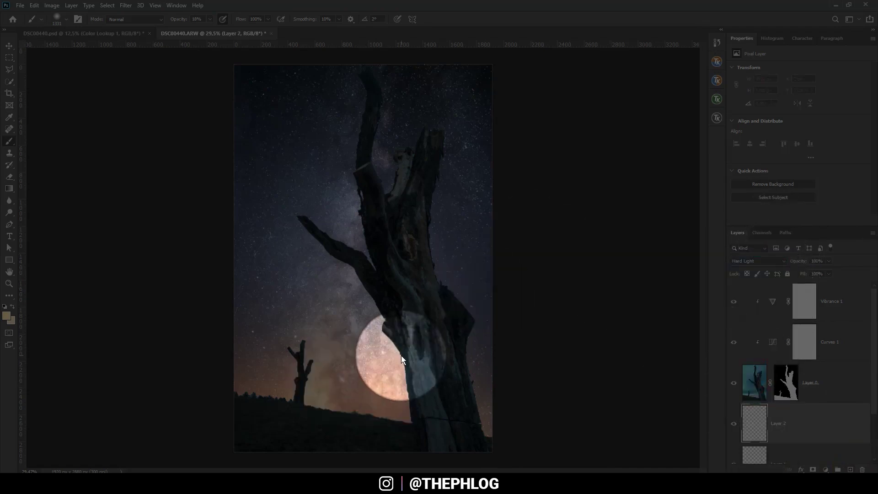
Step: Paint soft glow at the hill's edge and across the horizon sky with a large brush
left_click_drag(409, 380, 376, 374)
left_click(407, 418)
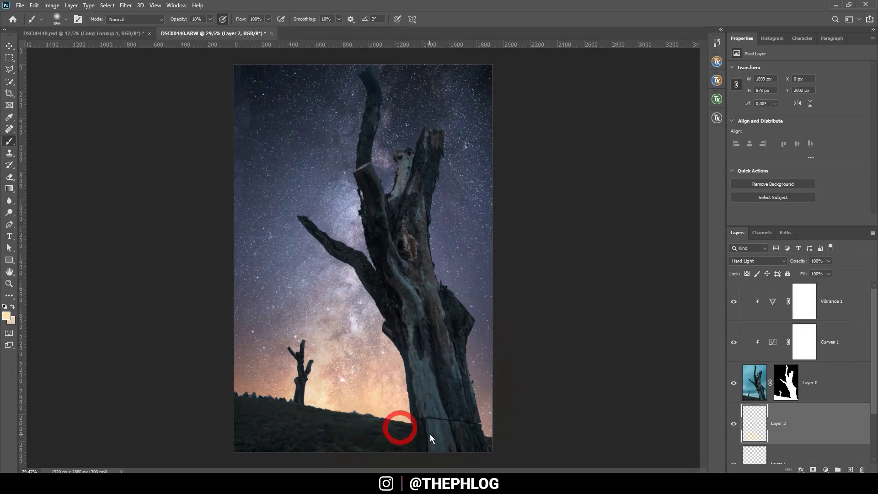
left_click(479, 460)
left_click_drag(355, 415, 426, 422)
left_click(404, 402)
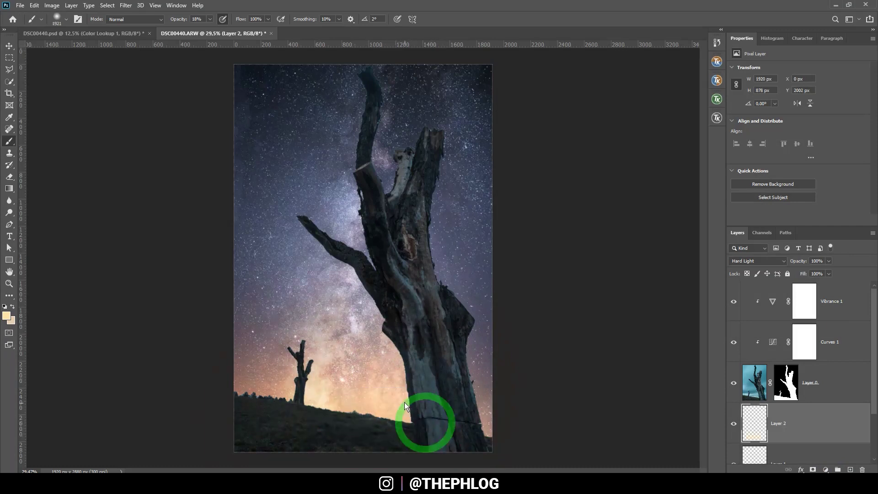
left_click(371, 382)
Step: Brighten the glow left of the trunk and along the lower-left horizon with smaller dabs
left_click_drag(390, 398, 313, 383)
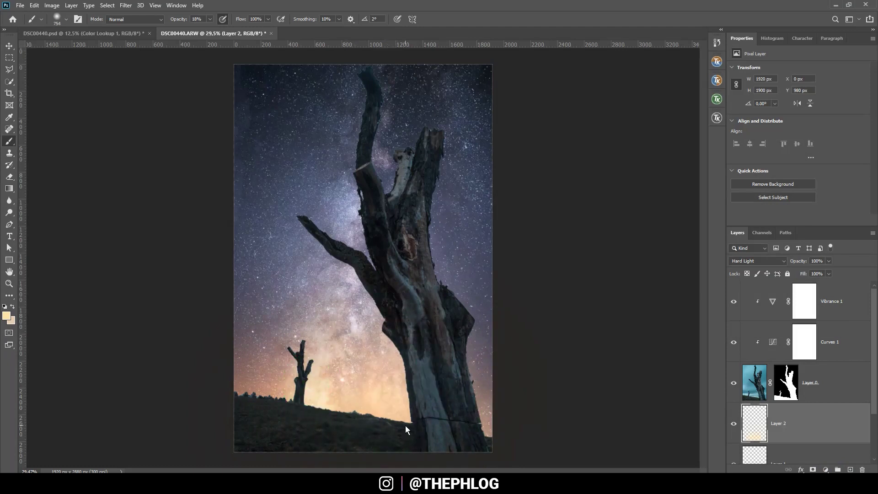
left_click(342, 418)
left_click(325, 418)
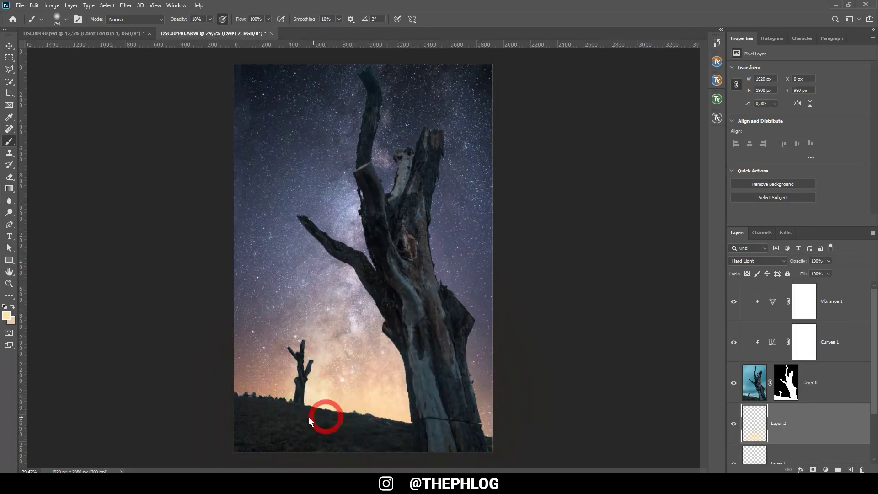
left_click(475, 437)
left_click_drag(291, 428, 259, 421)
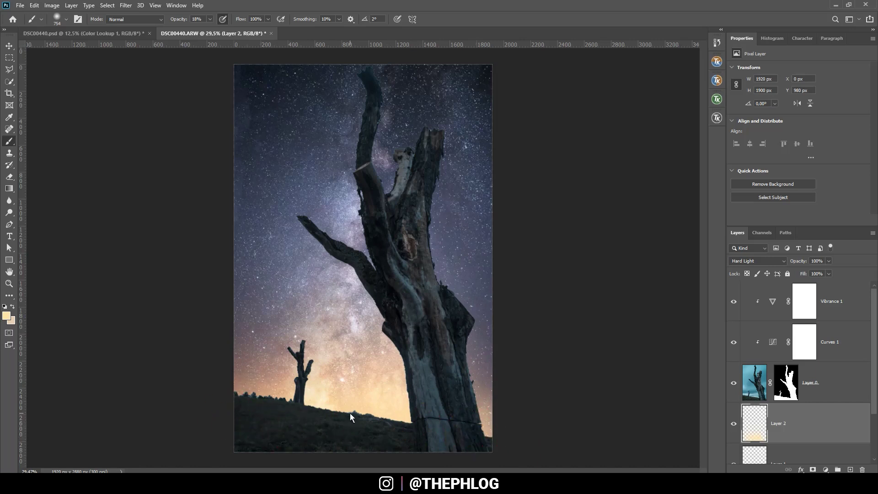
left_click_drag(349, 413, 362, 397)
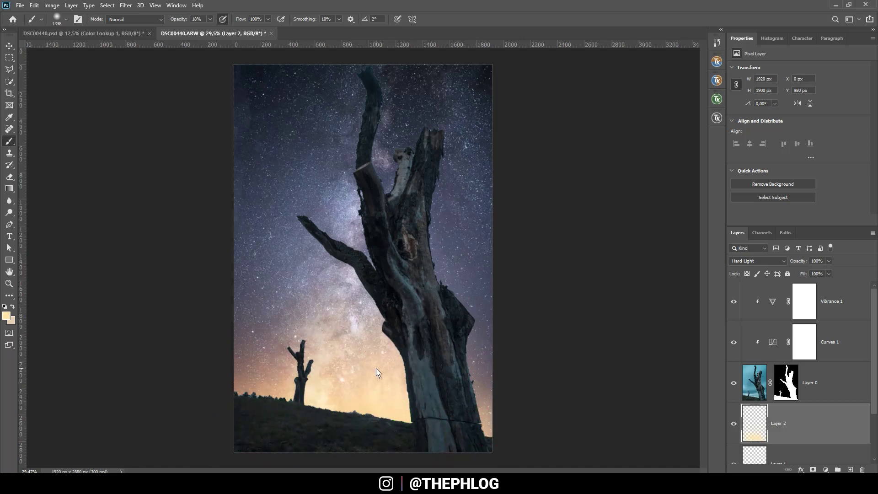
left_click(390, 385)
left_click_drag(386, 384, 330, 382)
Step: Switch to a pale cream colour and brighten the glow near the small tree
left_click_drag(572, 112, 547, 48)
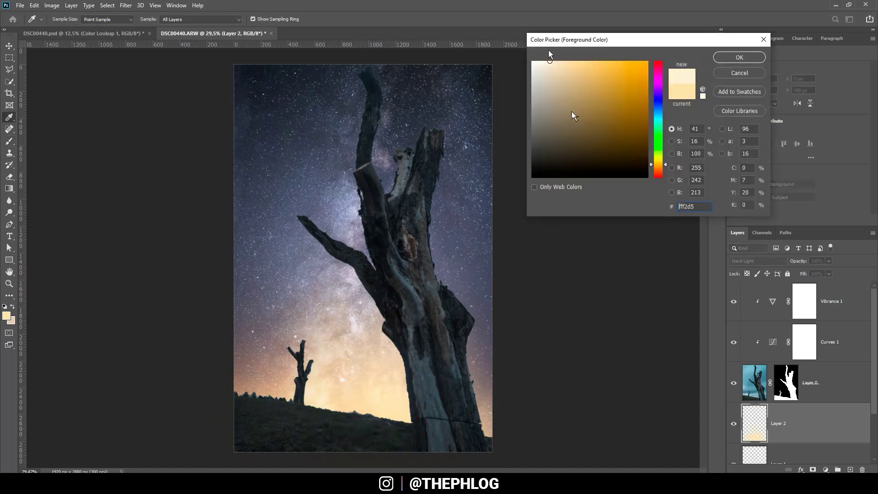
left_click(739, 57)
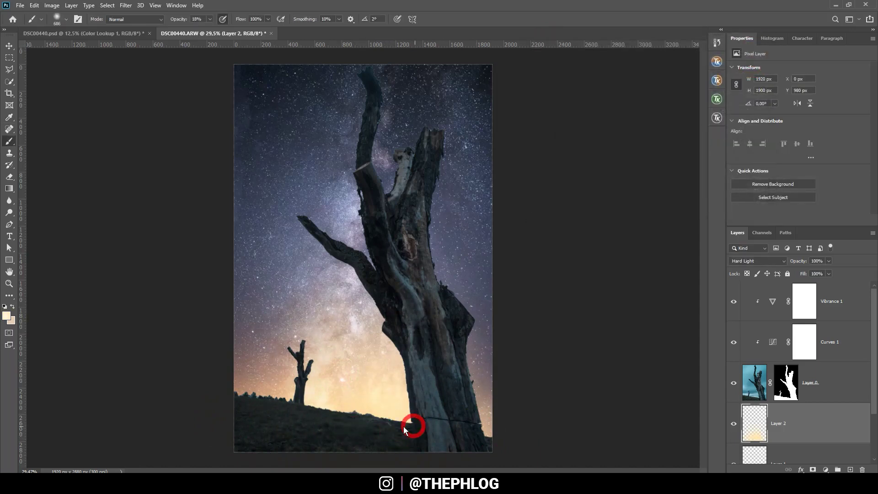
left_click(318, 423)
left_click(826, 297)
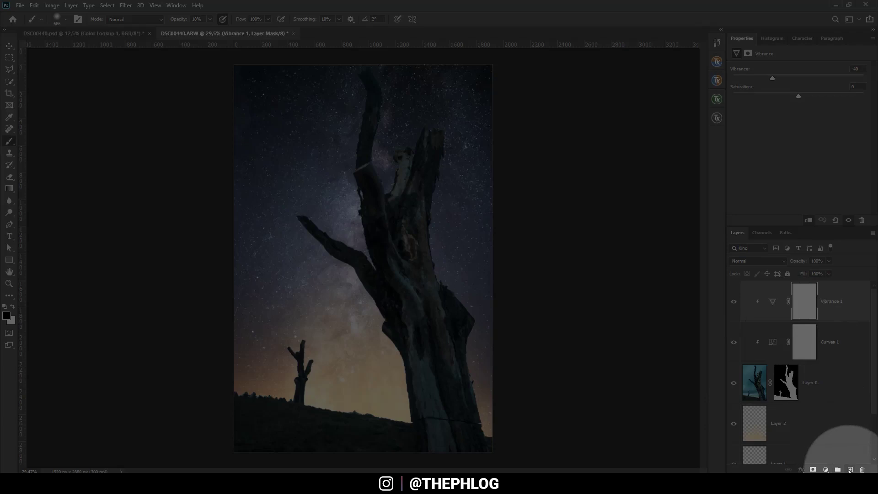
Step: Add a Hard Light layer above Vibrance 1 and load a pale yellow brush at 10% opacity
left_click(850, 470)
left_click(779, 262)
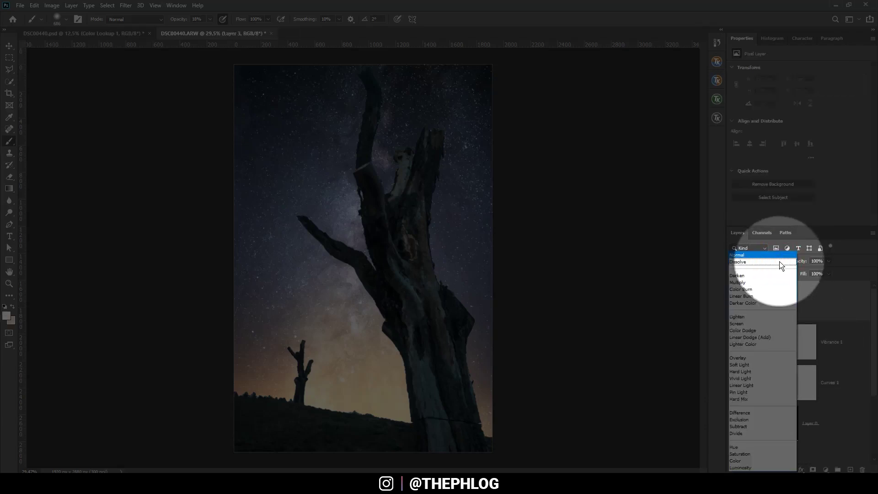
left_click(755, 369)
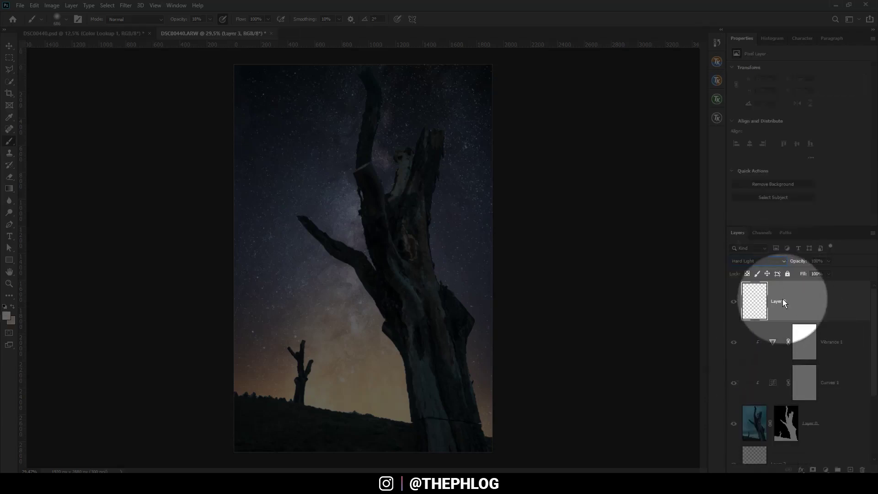
left_click(210, 19)
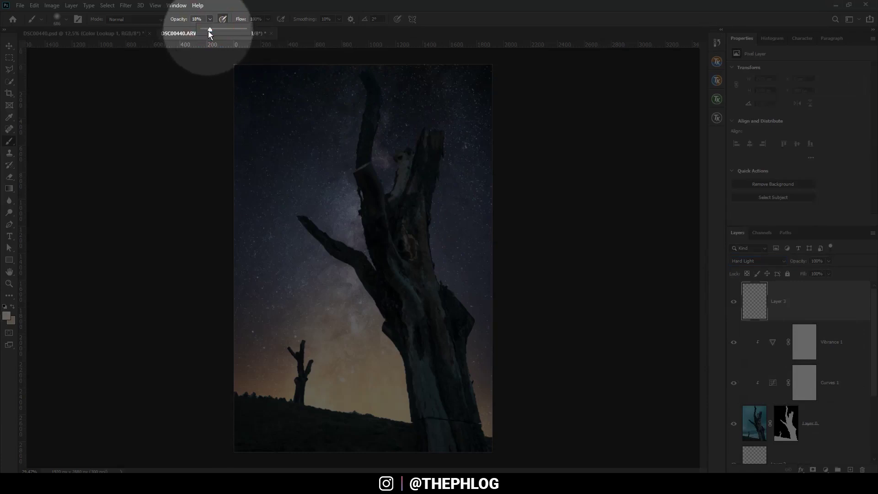
left_click(206, 30)
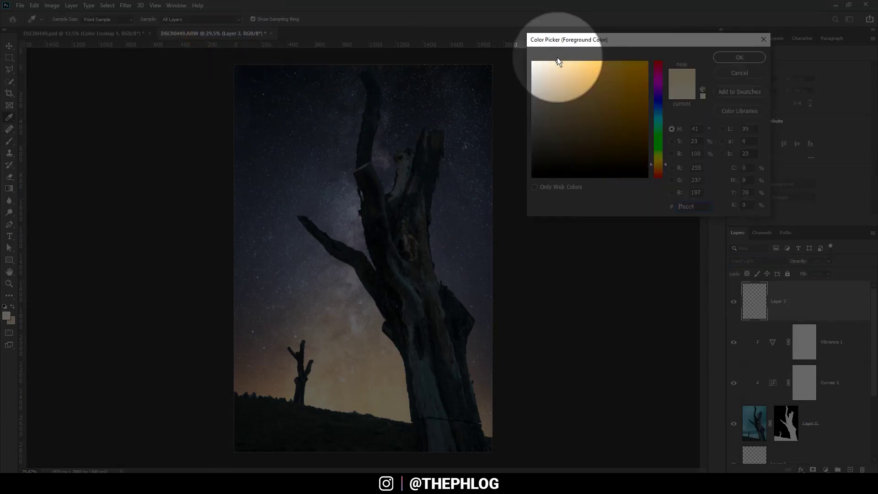
left_click(562, 61)
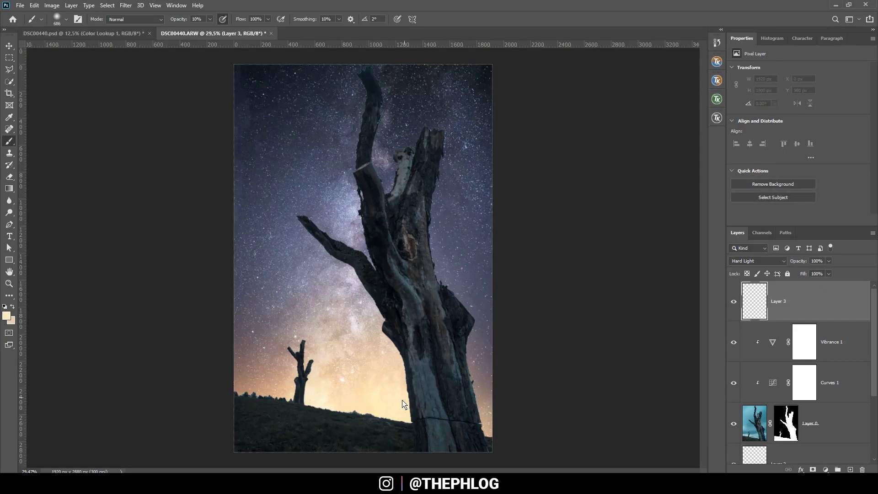
Step: Paint soft pale yellow dabs above the horizon and out toward both image edges
mouse_move(398, 405)
left_mouse_down()
mouse_move(377, 404)
mouse_move(405, 421)
mouse_move(343, 404)
mouse_move(306, 406)
mouse_move(370, 401)
left_mouse_up()
left_click(390, 400)
left_click(390, 363)
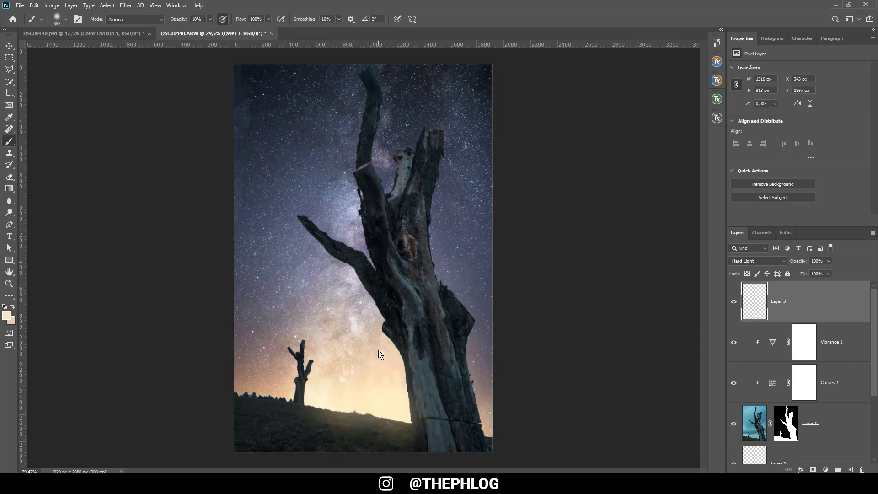
left_click(371, 343)
left_click(492, 424)
left_click(252, 391)
Step: Brighten the horizon glow with several large soft pale yellow dabs
mouse_move(385, 407)
left_mouse_down()
mouse_move(403, 408)
mouse_move(365, 407)
mouse_move(471, 397)
left_mouse_up()
left_click(398, 403)
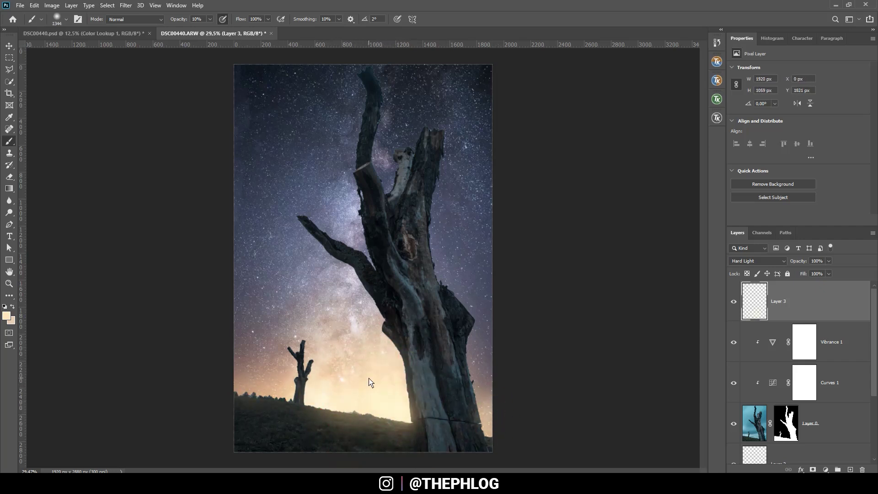
left_click(368, 382)
mouse_move(406, 388)
left_mouse_down()
mouse_move(356, 390)
mouse_move(333, 402)
mouse_move(325, 393)
mouse_move(419, 413)
mouse_move(409, 403)
mouse_move(392, 411)
left_mouse_up()
left_click(371, 384)
left_click(383, 397)
left_click(377, 388)
left_click(364, 382)
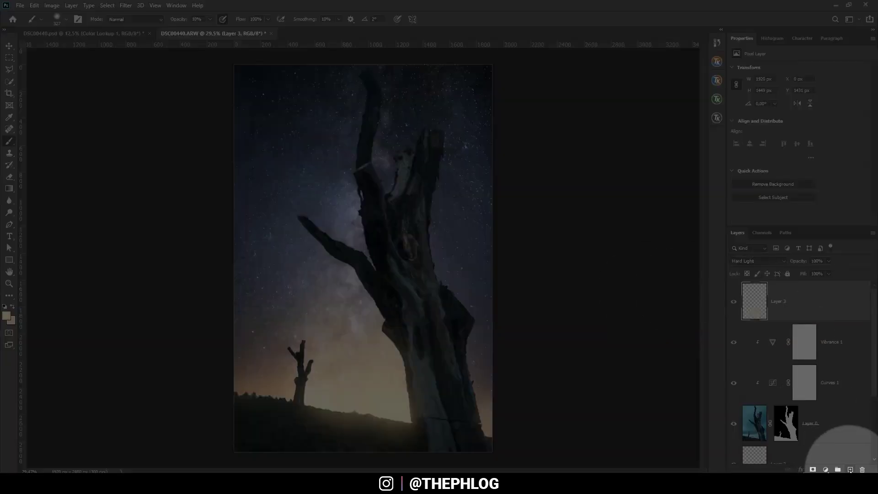
Step: Add an Overlay layer and set the foreground colour to warm orange ffcfa0
left_click(850, 470)
left_click(757, 260)
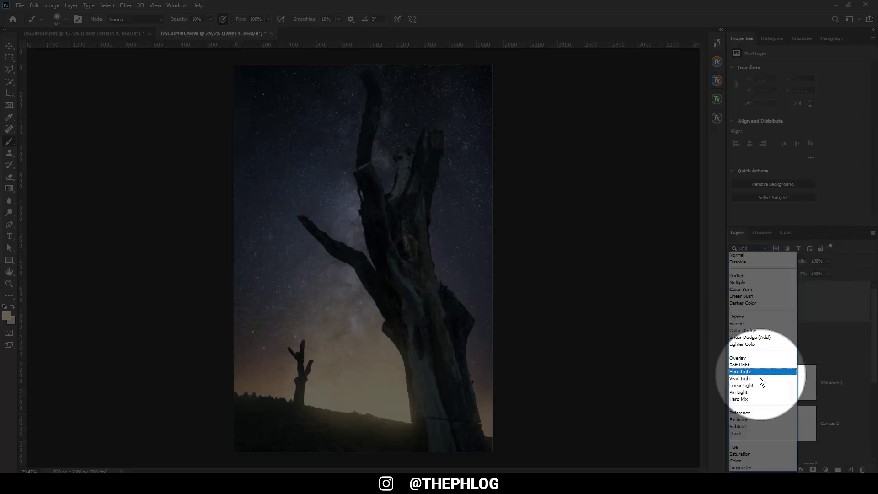
left_click(737, 357)
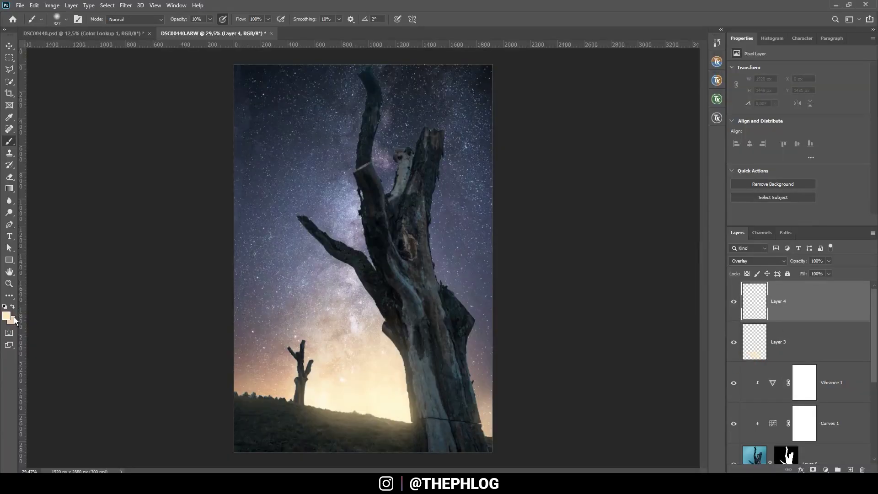
left_click(7, 315)
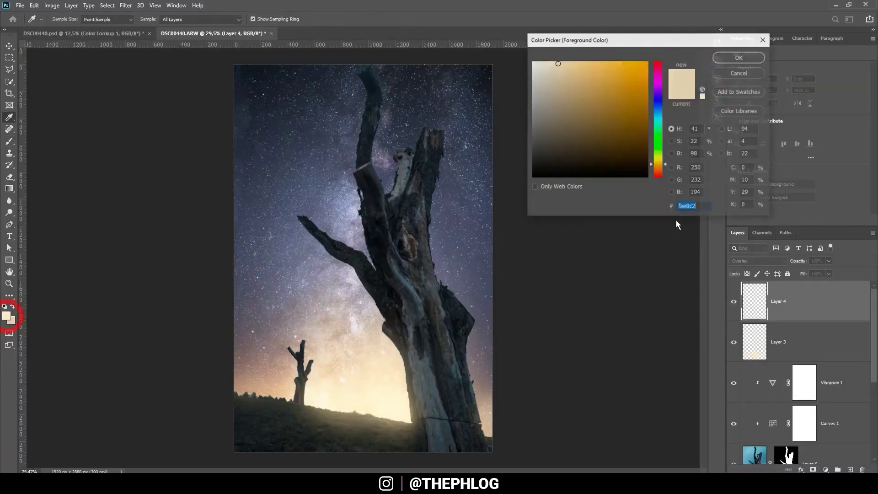
left_click(658, 167)
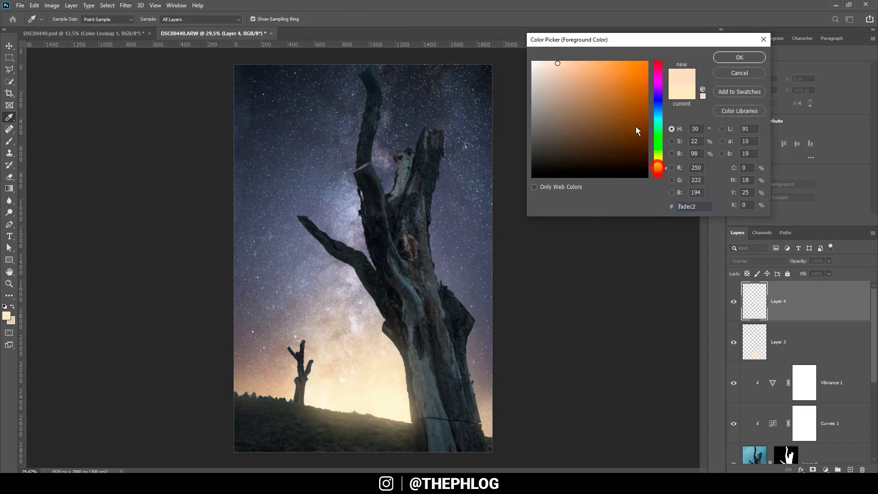
left_click_drag(579, 70, 575, 58)
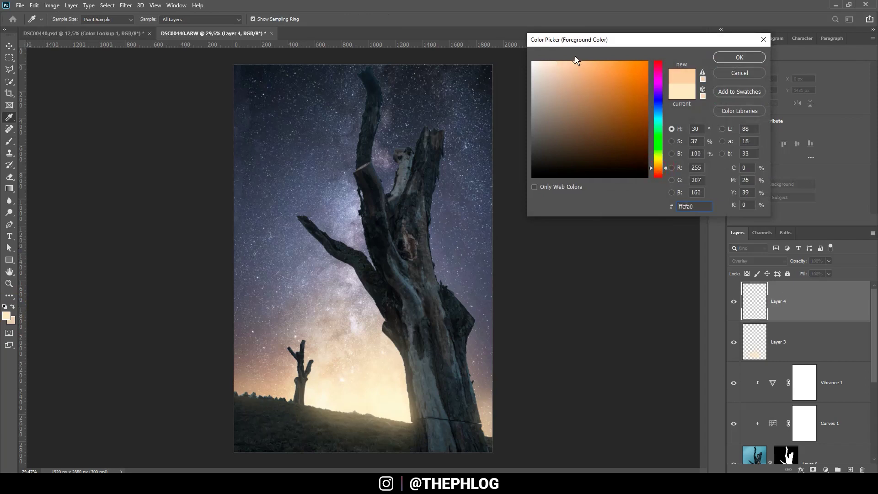
left_click(747, 60)
Step: Paint warm orange dabs along the horizon, the hill edge and the bottom of the image
mouse_move(389, 403)
left_mouse_down()
mouse_move(343, 392)
mouse_move(319, 404)
mouse_move(336, 432)
left_mouse_up()
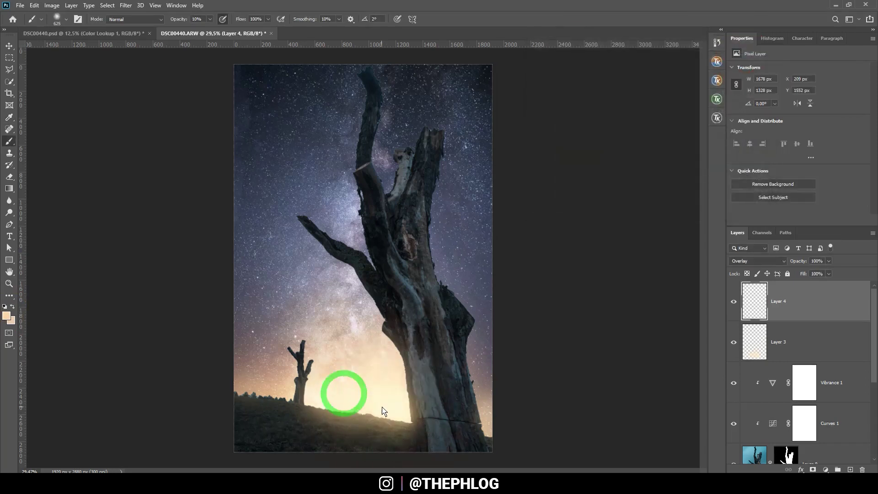
left_click(385, 406)
left_click(357, 422)
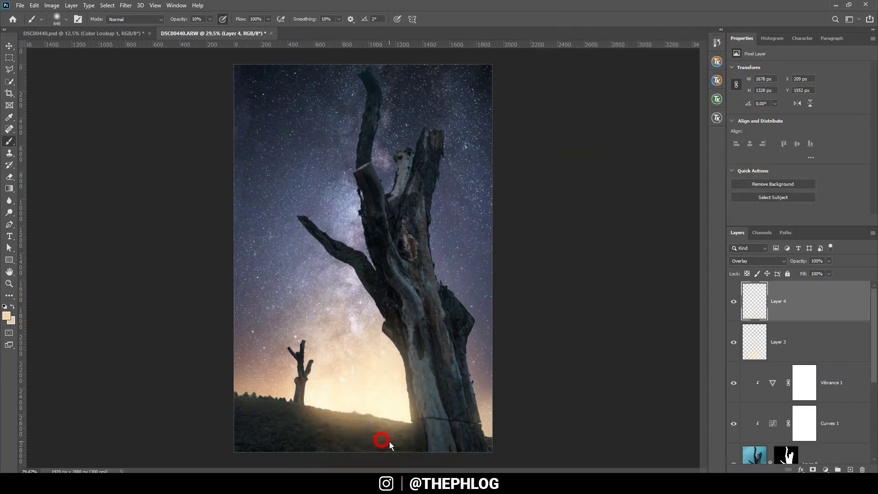
left_click(497, 432)
left_click(733, 304)
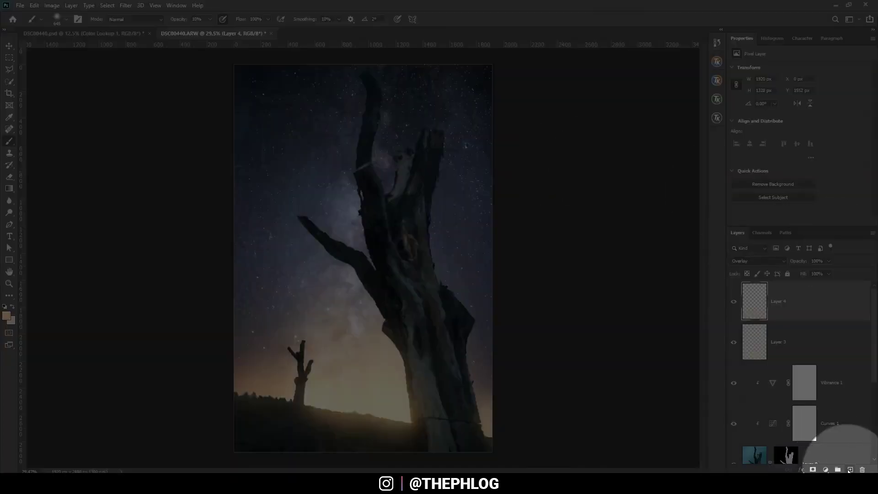
Step: Add a Hard Light layer and set the foreground colour to pale light blue
left_click(850, 470)
left_click(773, 261)
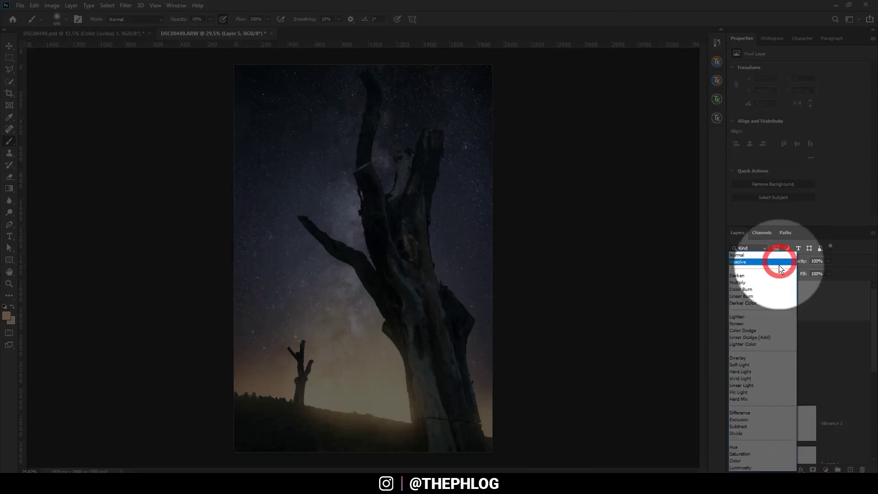
left_click(764, 372)
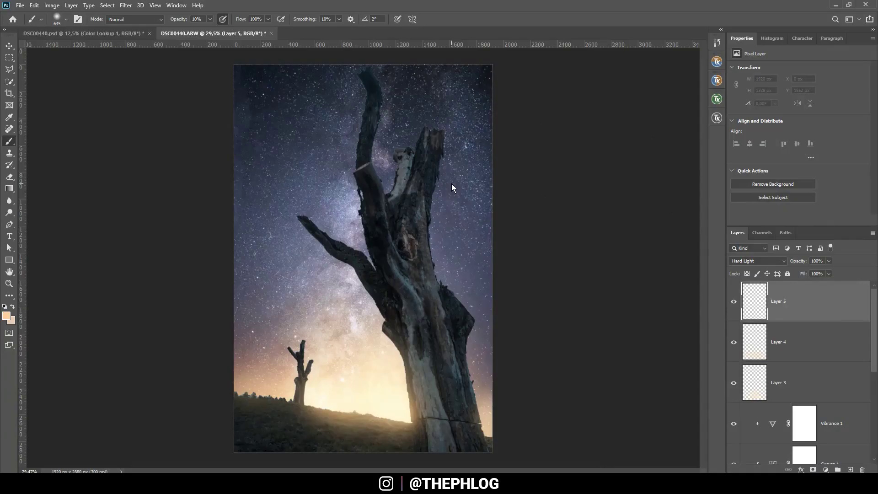
left_click(6, 317)
left_click(655, 108)
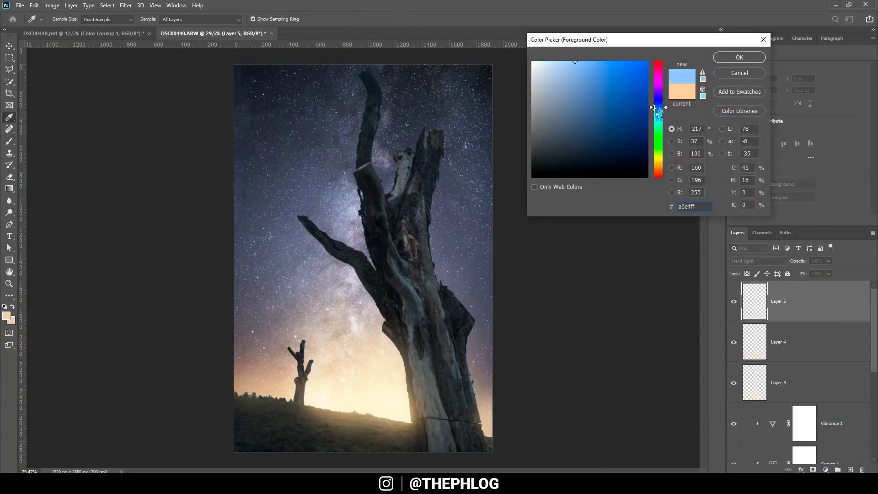
left_click(565, 61)
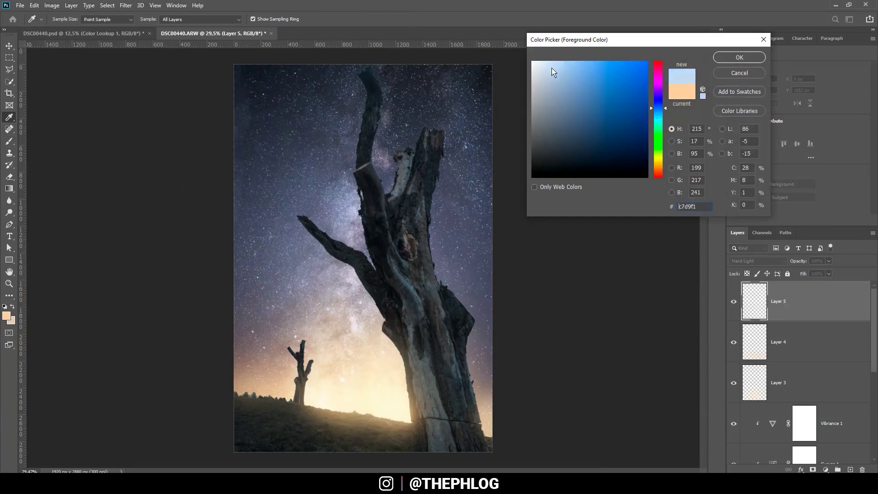
left_click(561, 62)
left_click(740, 57)
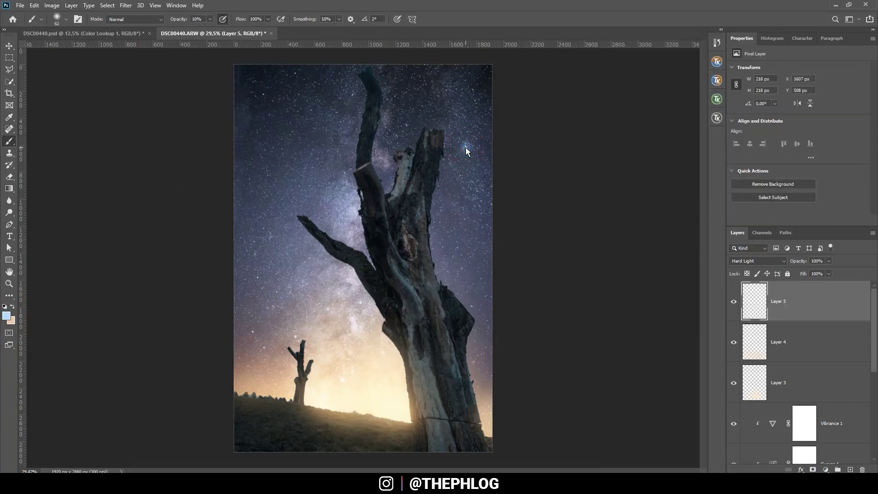
Step: Paint soft blue glows of varying size around a bright star
left_click(466, 147)
mouse_move(469, 148)
left_mouse_down()
mouse_move(481, 148)
mouse_move(468, 147)
left_mouse_up()
left_click(469, 148)
left_click(466, 147)
left_click(467, 147)
left_click_drag(466, 147, 467, 147)
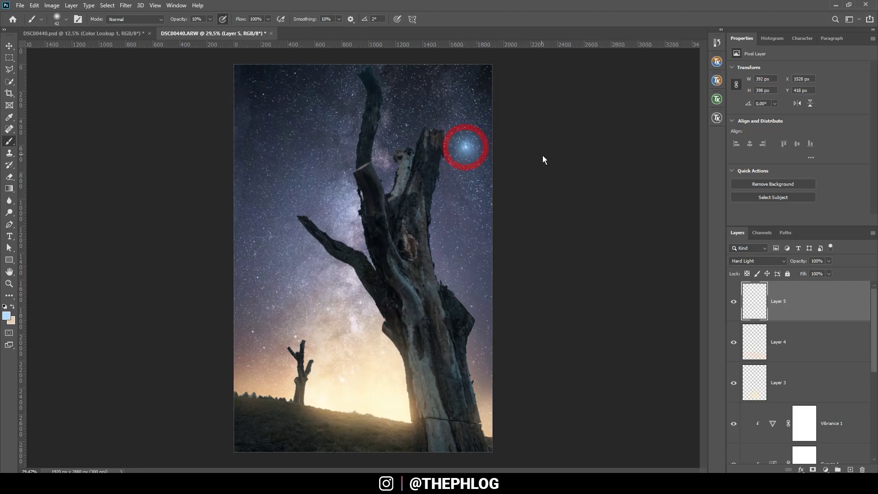
left_click(467, 148)
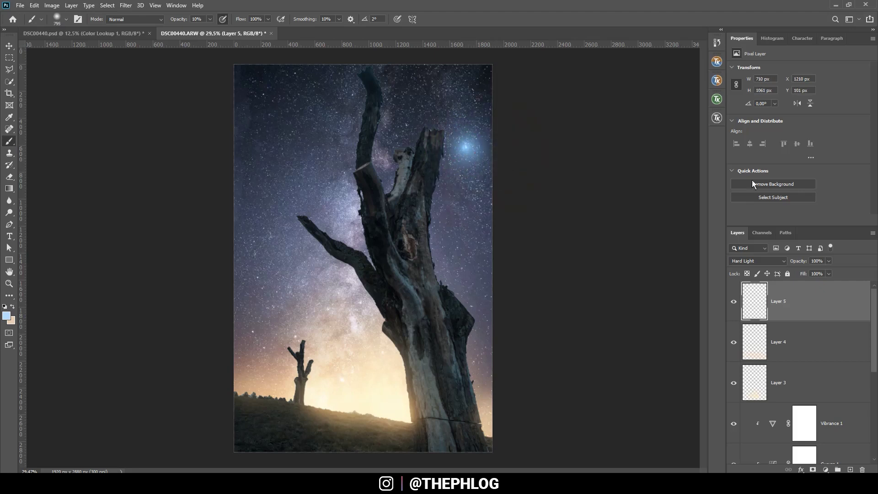
Step: Switch to lavender and paint soft glows on the galaxy and a star near the top
left_click(6, 315)
left_click(729, 63)
left_click(353, 212)
left_click_drag(352, 211, 426, 216)
left_click(352, 211)
mouse_move(376, 127)
left_mouse_down()
mouse_move(338, 74)
mouse_move(370, 99)
left_mouse_up()
left_click(352, 94)
left_click(352, 95)
left_click(352, 95)
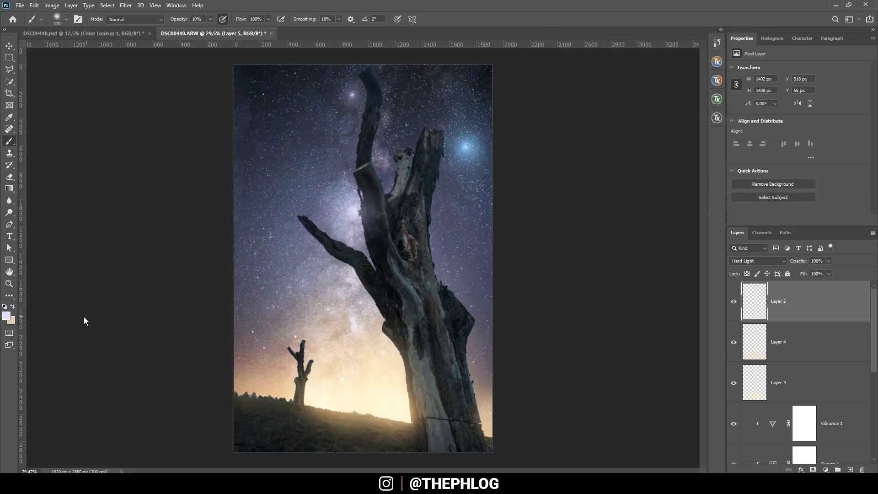
Step: Switch to a bluer colour and paint a small glowing star in the lower left sky
left_click(7, 316)
left_click_drag(657, 97, 656, 104)
left_click(735, 58)
left_click_drag(359, 195, 345, 174)
left_click_drag(345, 174, 345, 177)
left_click_drag(259, 308, 253, 308)
left_click(252, 331)
Step: Add faint glows to the stars in the upper left of the sky
left_click_drag(339, 180, 354, 182)
left_click_drag(290, 186, 303, 188)
left_click_drag(311, 111, 314, 111)
left_click(311, 111)
left_click_drag(467, 214, 472, 215)
left_click(414, 133)
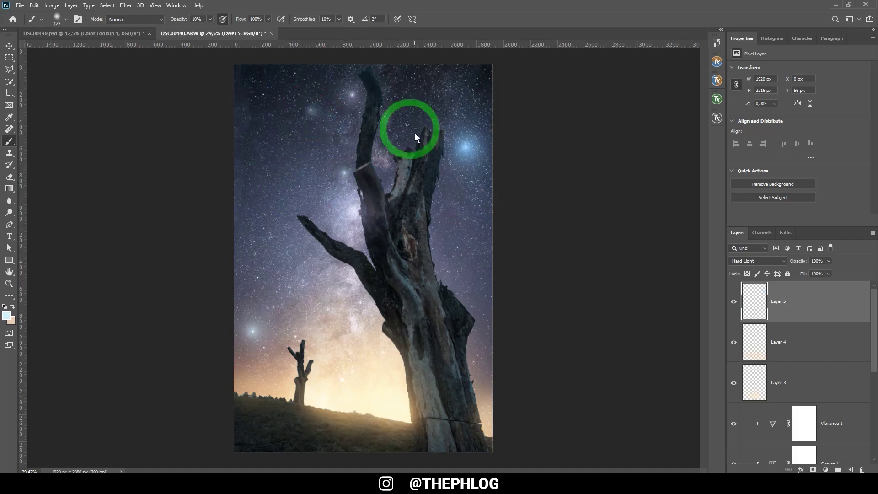
left_click_drag(407, 127, 399, 128)
Step: Set the star glow layer's opacity to 80%
left_click(828, 259)
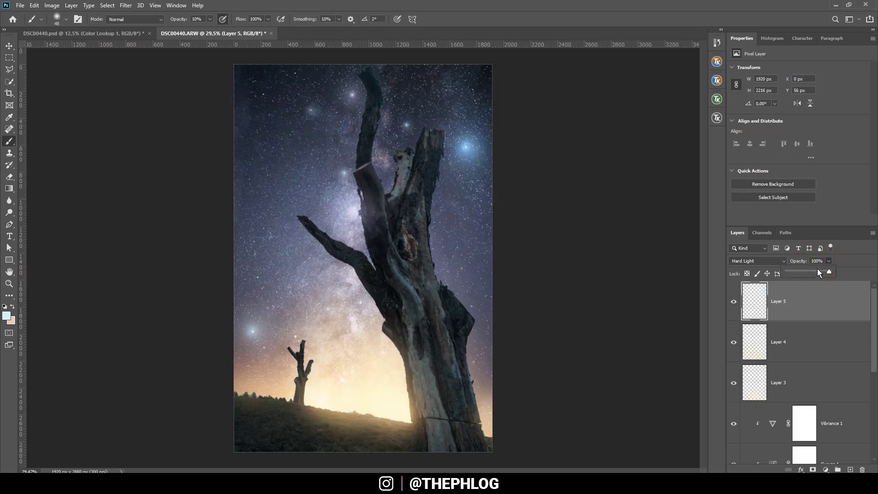
left_click_drag(813, 271, 818, 279)
left_click(830, 260)
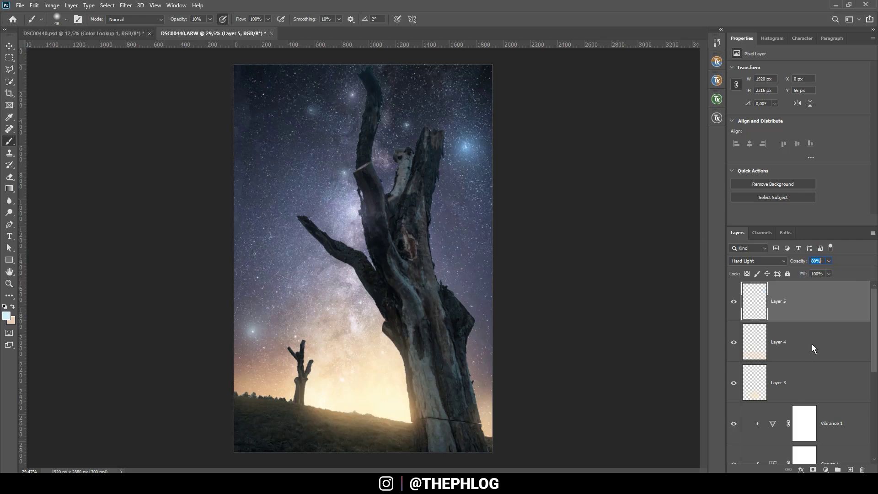
scroll(812, 348, "down", 5)
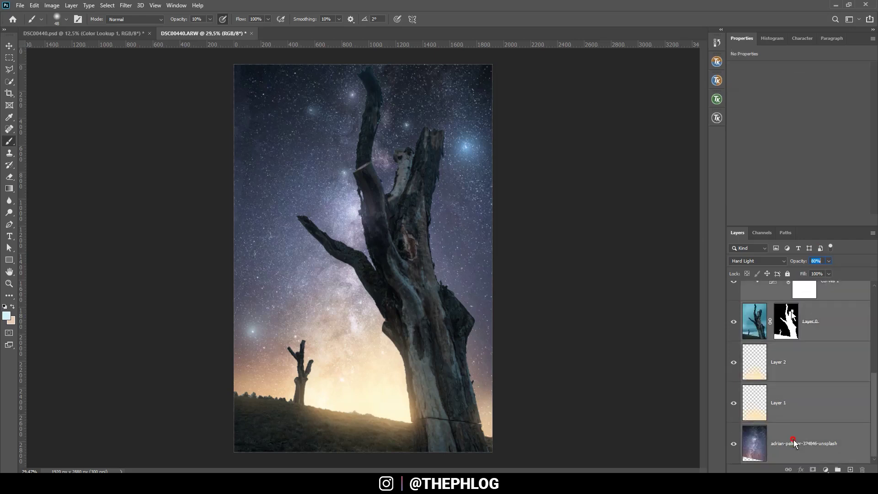
Step: Merge all visible layers into Layer 5 and launch Nik Color Efex Pro 4 on it
left_click(69, 5)
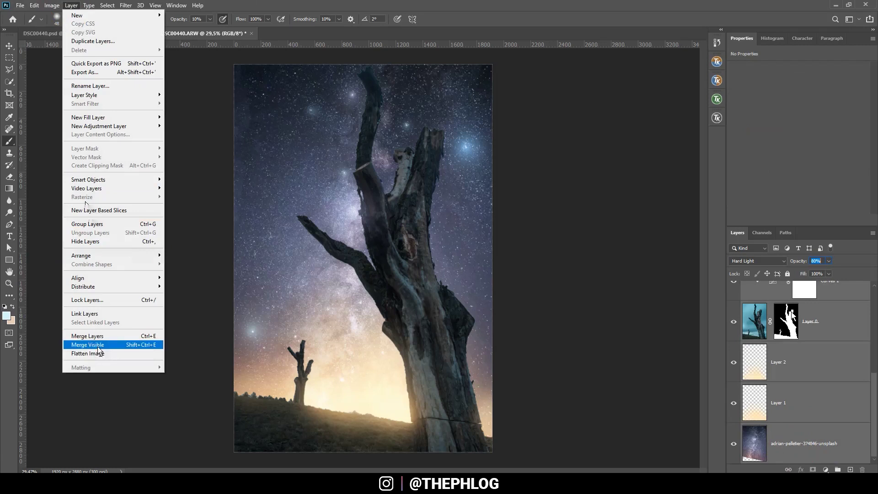
left_click(100, 353)
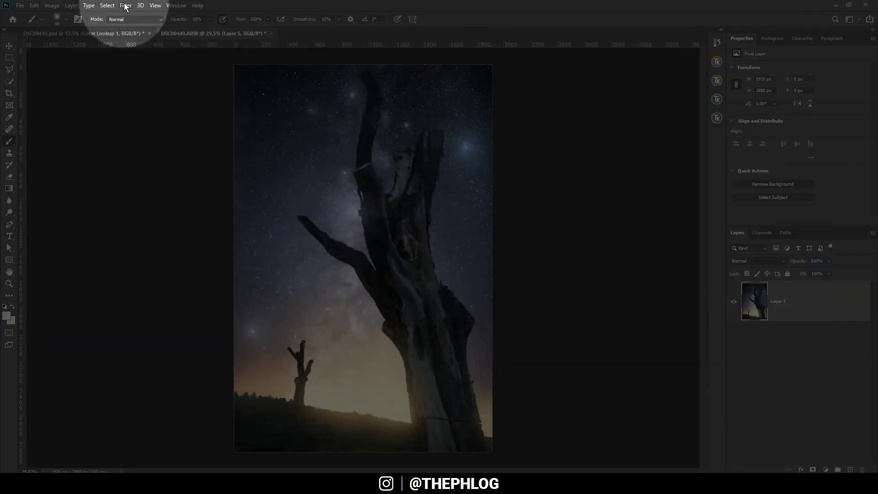
left_click(126, 5)
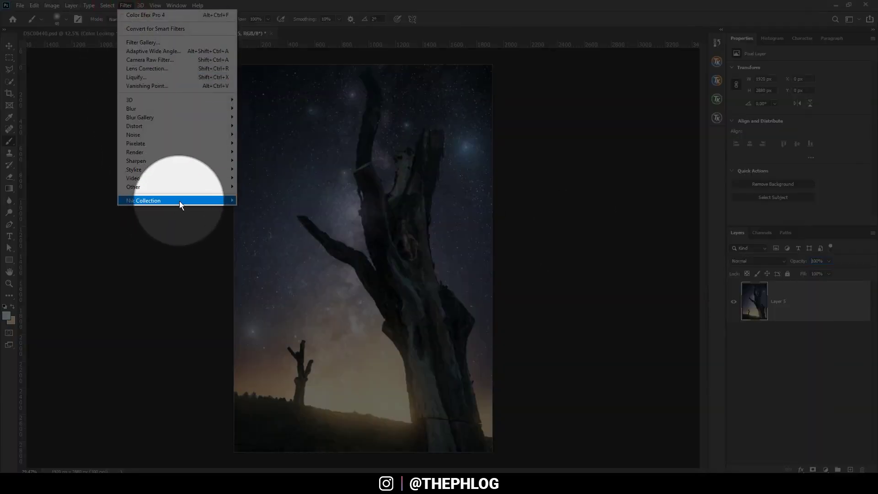
mouse_move(191, 203)
left_click(265, 209)
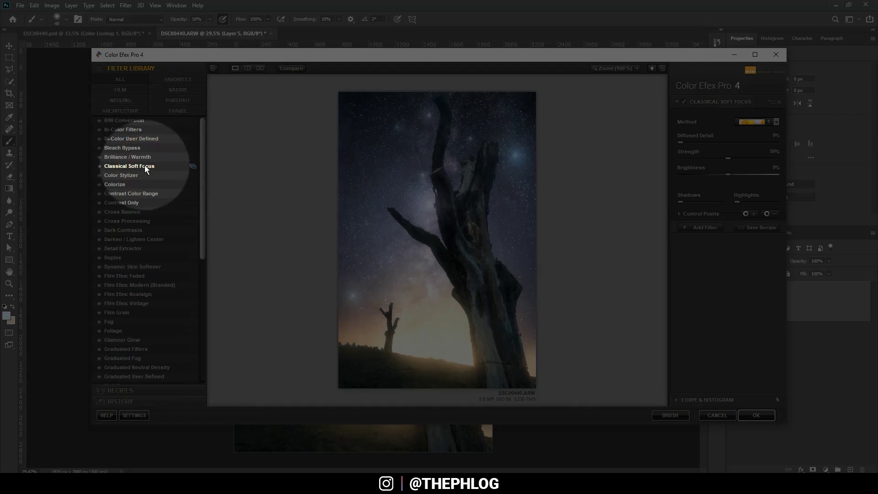
Step: Apply Classical Soft Focus with the Diffusion 1 method and return to Photoshop
left_click(752, 122)
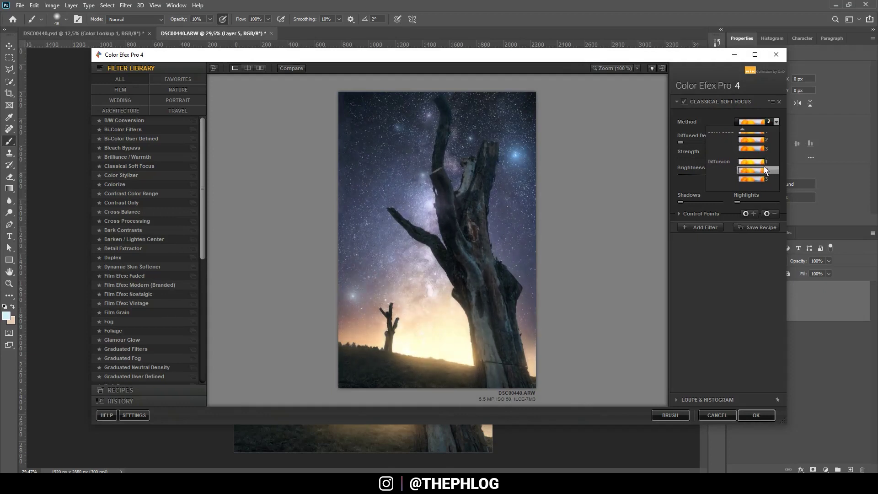
left_click(764, 161)
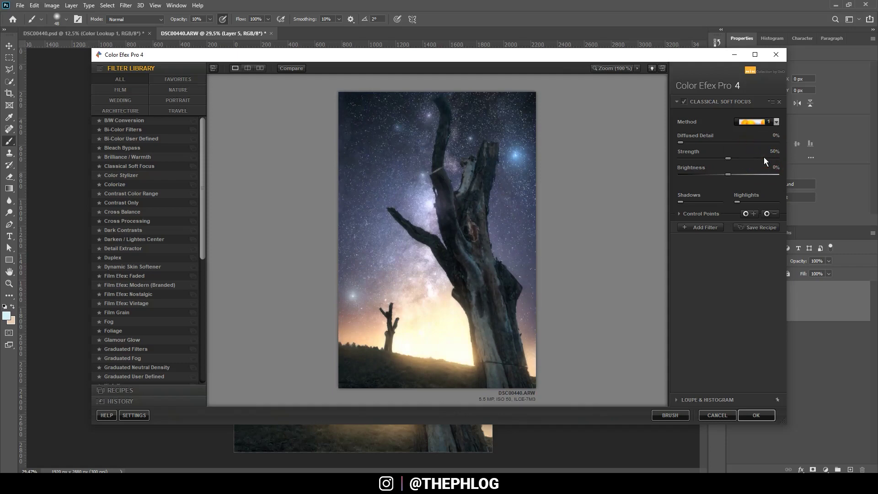
left_click(756, 415)
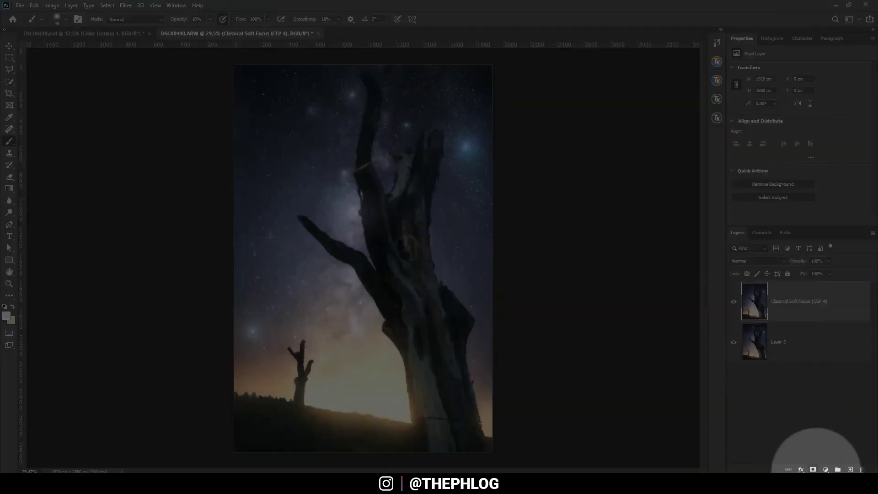
Step: Mask the Classical Soft Focus (CEP 4) layer with 100% black paint over the trunk and branches
left_click(813, 469)
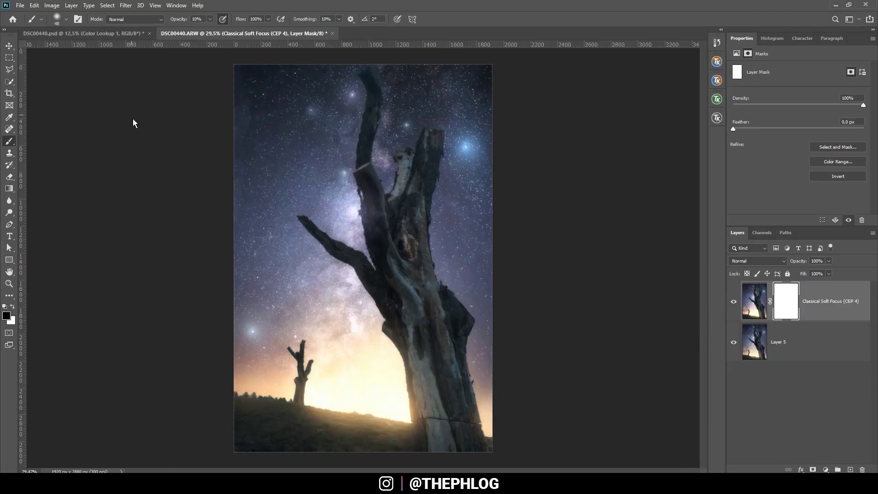
left_click_drag(178, 19, 279, 30)
left_click_drag(420, 243, 439, 242)
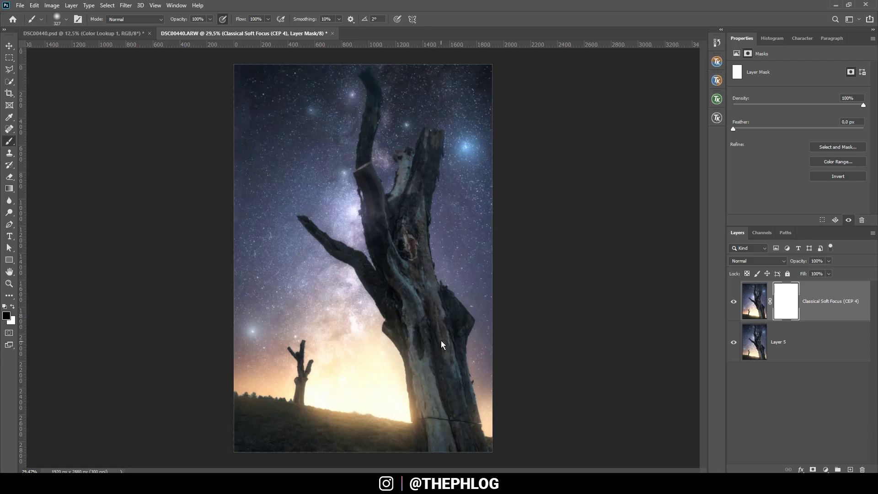
left_click_drag(399, 286, 404, 281)
left_click_drag(404, 281, 397, 280)
left_click_drag(379, 229, 380, 234)
Step: Check the effect by toggling the layer, then mask the soft focus off the tree base
left_click(734, 302)
left_click(733, 302)
left_click_drag(392, 366, 417, 370)
left_click_drag(360, 388, 346, 385)
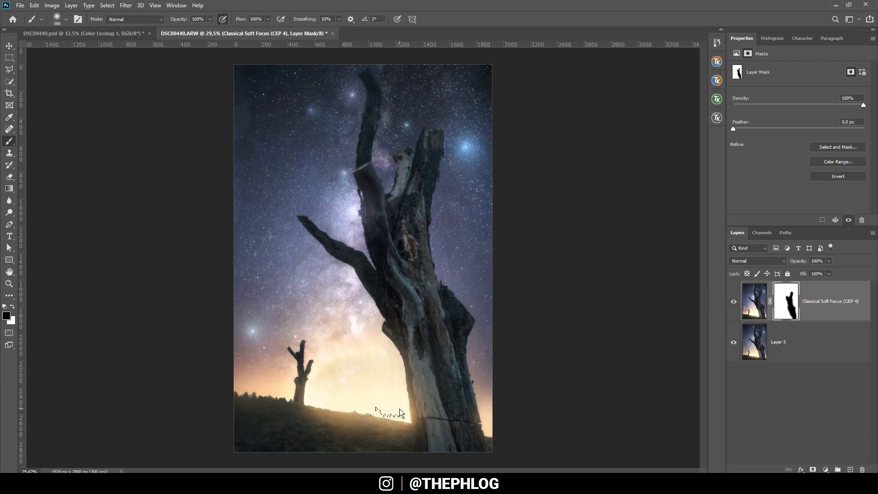
left_click_drag(396, 408, 384, 392)
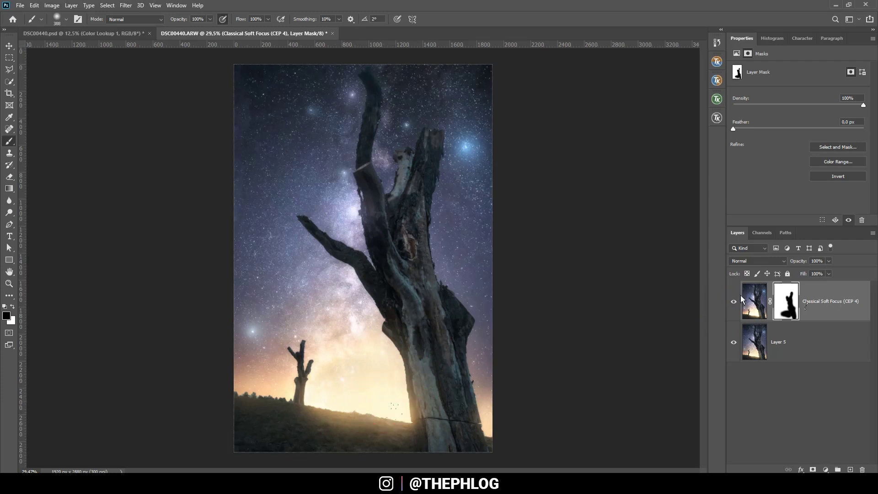